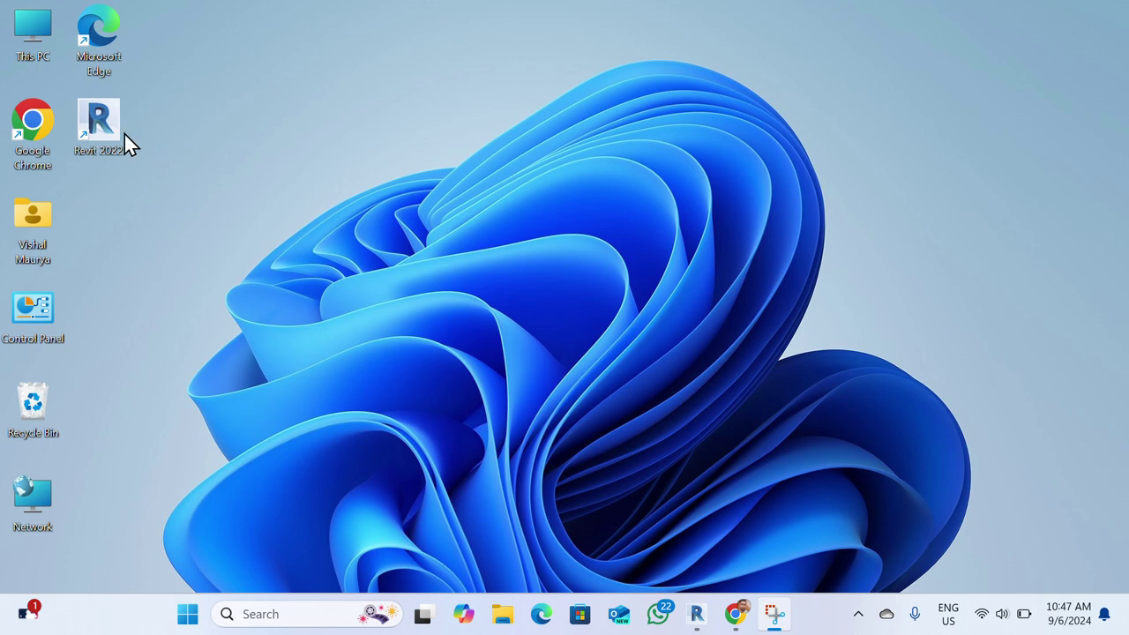
- Launch Autodesk Revit 2022 from its Windows desktop shortcut
left_click(93, 126)
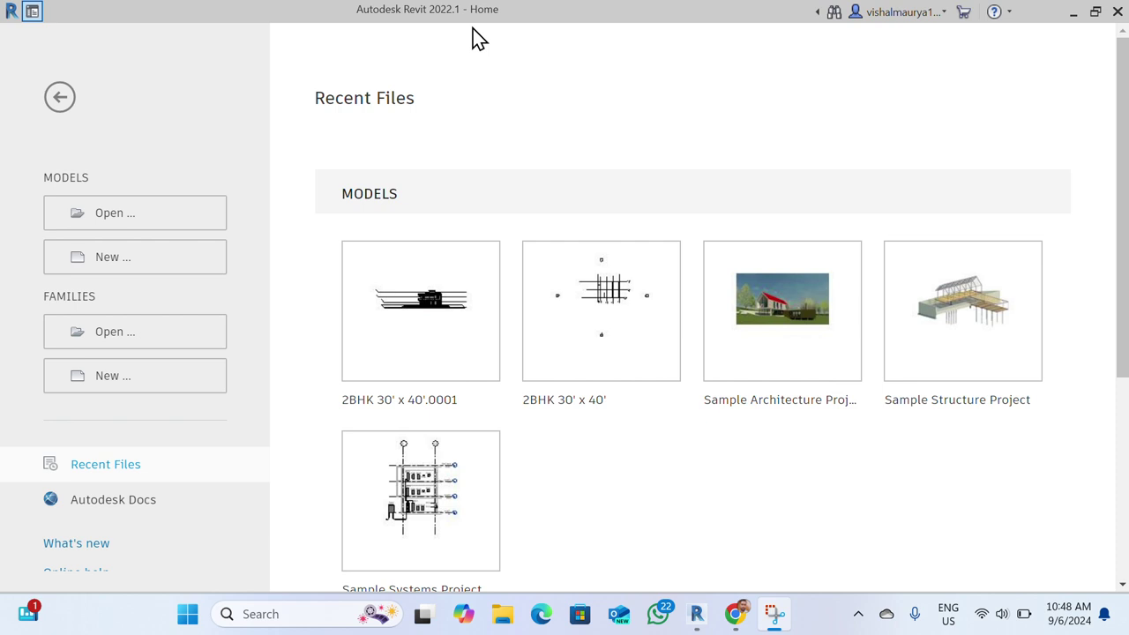
- Create a new project from the Imperial-Architectural Template
left_click(157, 264)
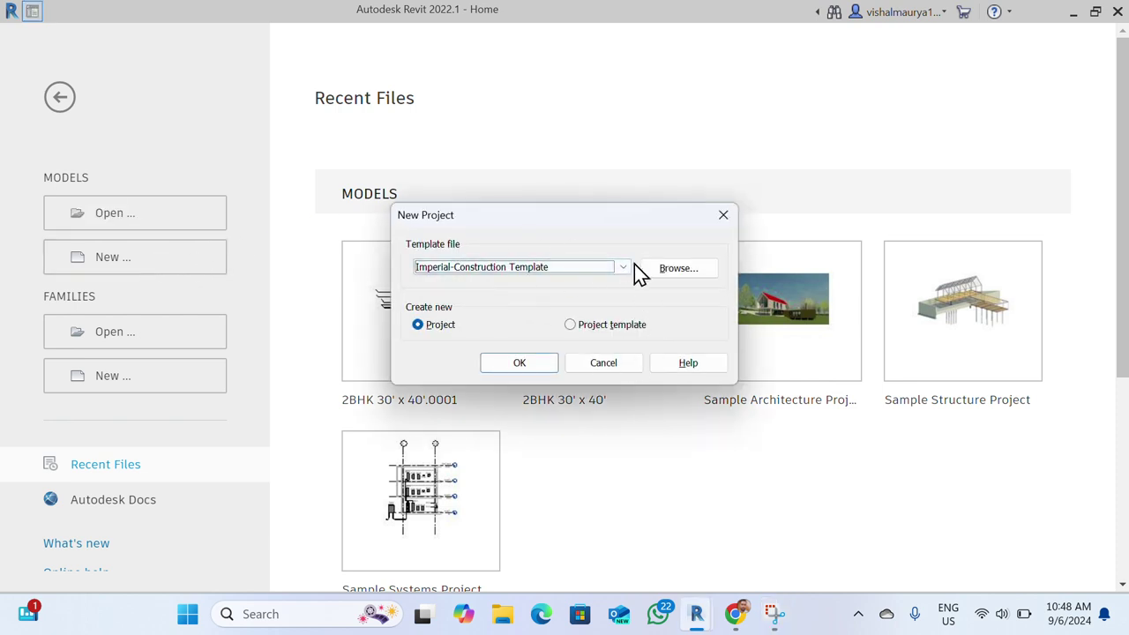
left_click(625, 269)
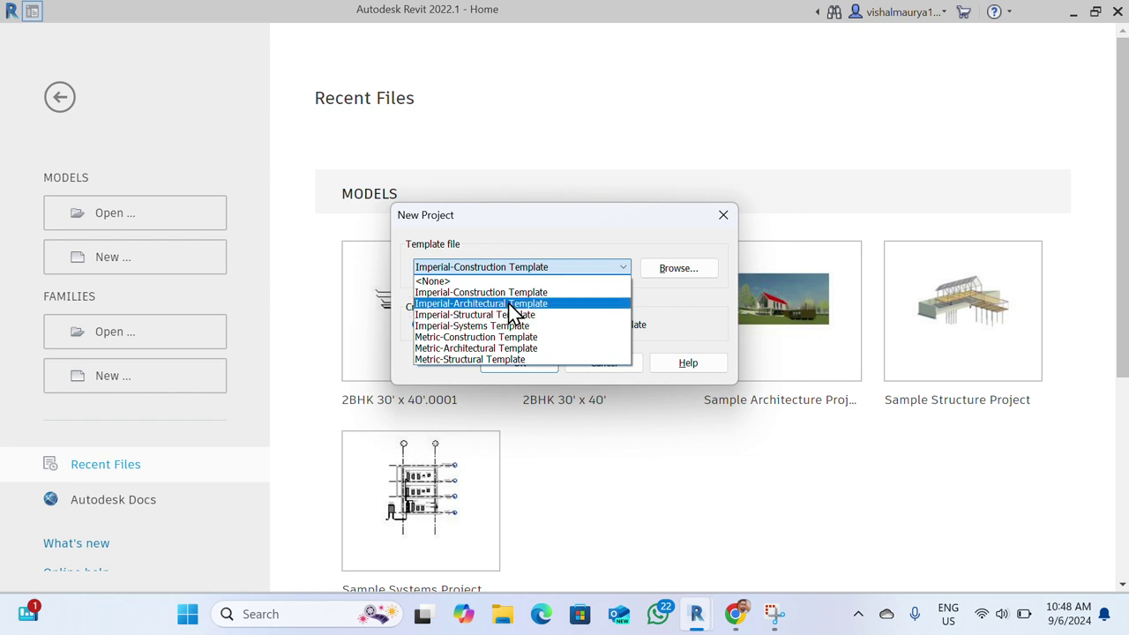
left_click(508, 306)
left_click(537, 365)
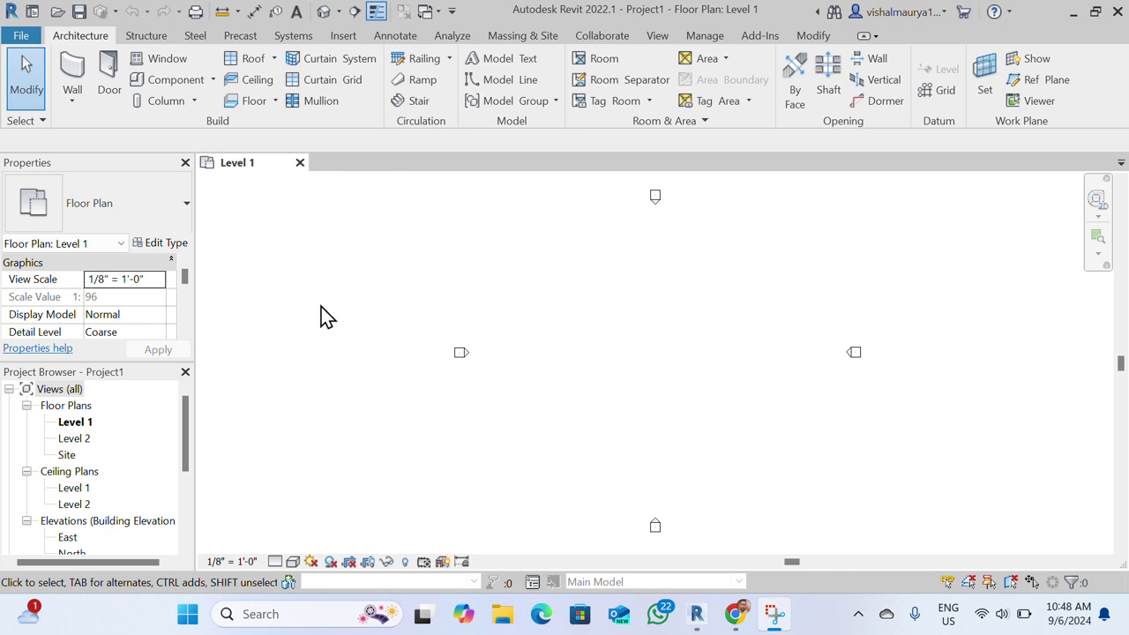
- Dismiss the battery saver notification and open the East elevation from the Project Browser
scroll(107, 483, "down", 1)
scroll(126, 421, "up", 1)
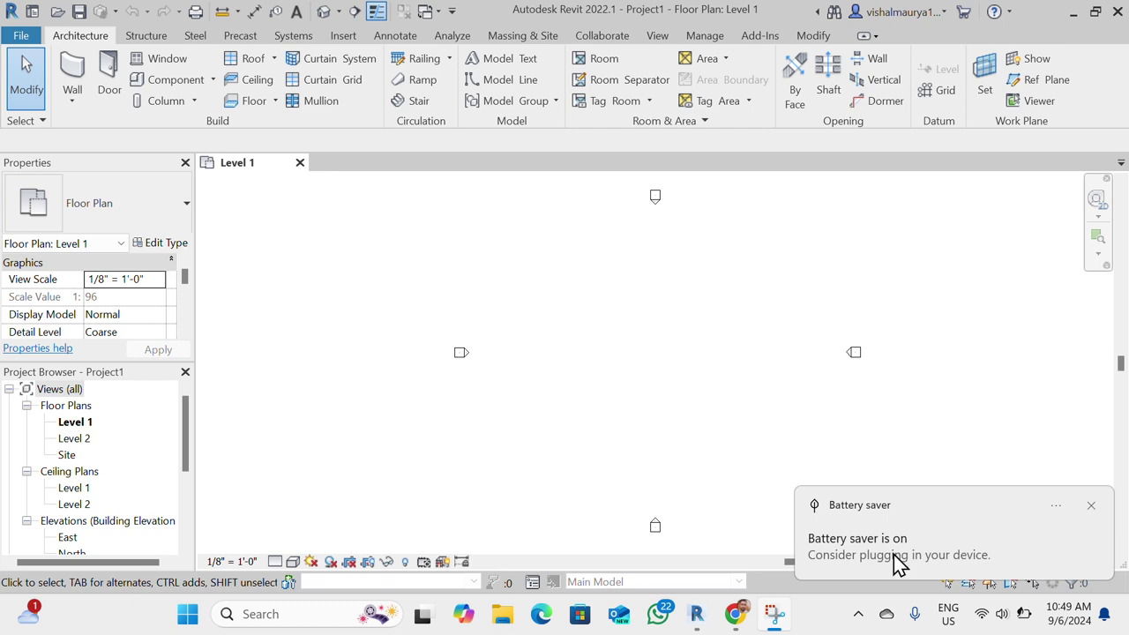
left_click(1092, 508)
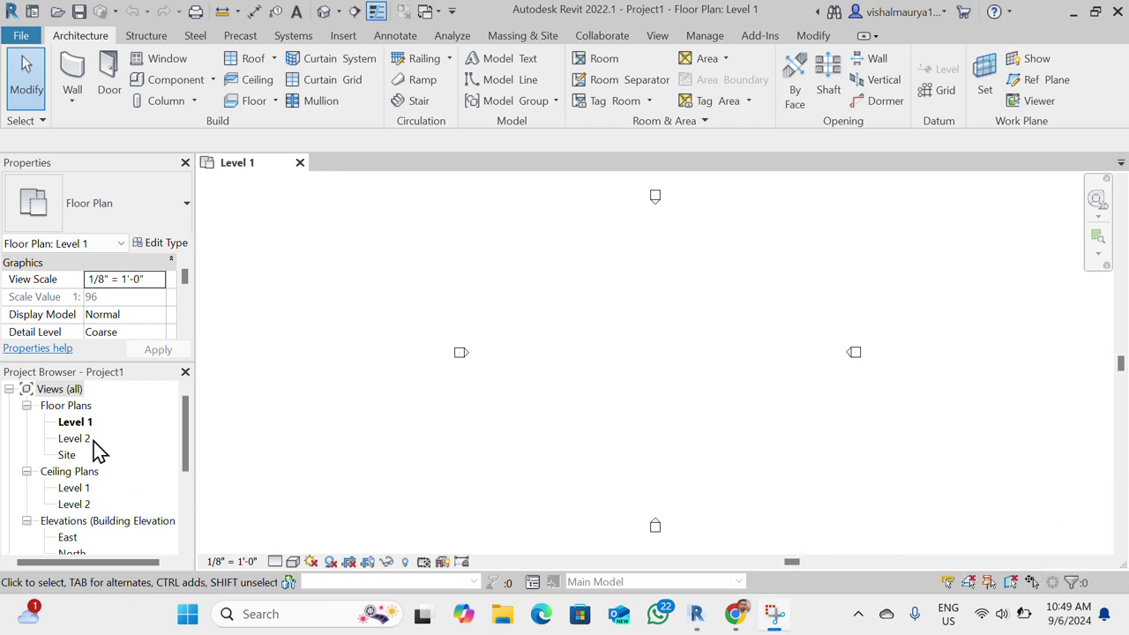
scroll(71, 468, "down", 2)
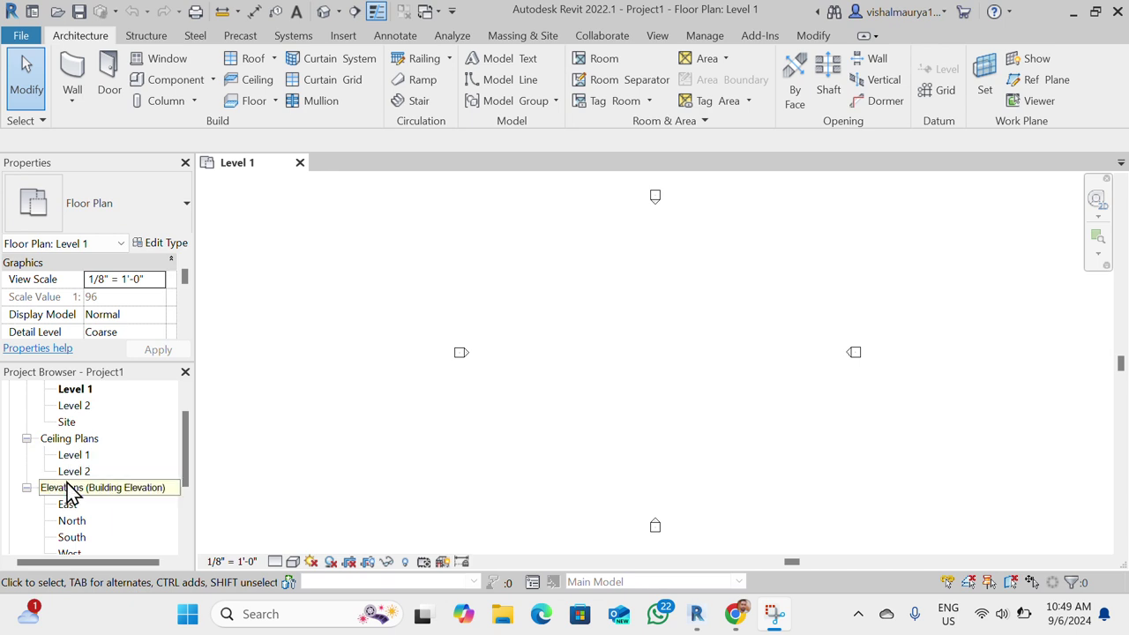
scroll(74, 494, "down", 2)
double_click(67, 473)
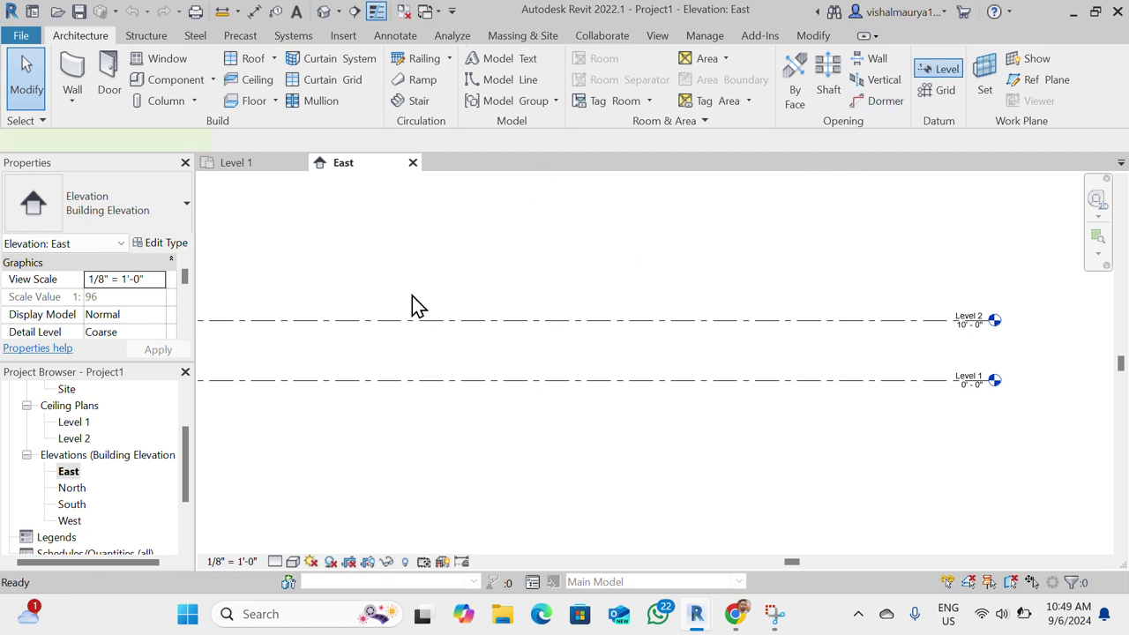
scroll(814, 277, "down", 1)
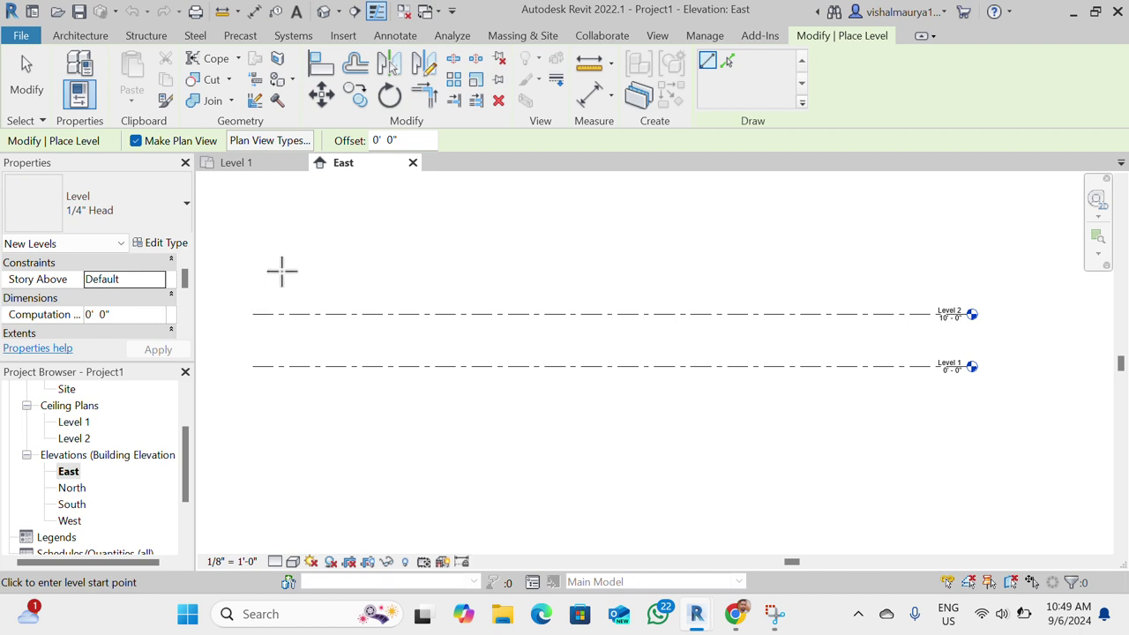
- Draw Level 3 above Level 2 and set their spacing to 10'-6"
left_click(282, 270)
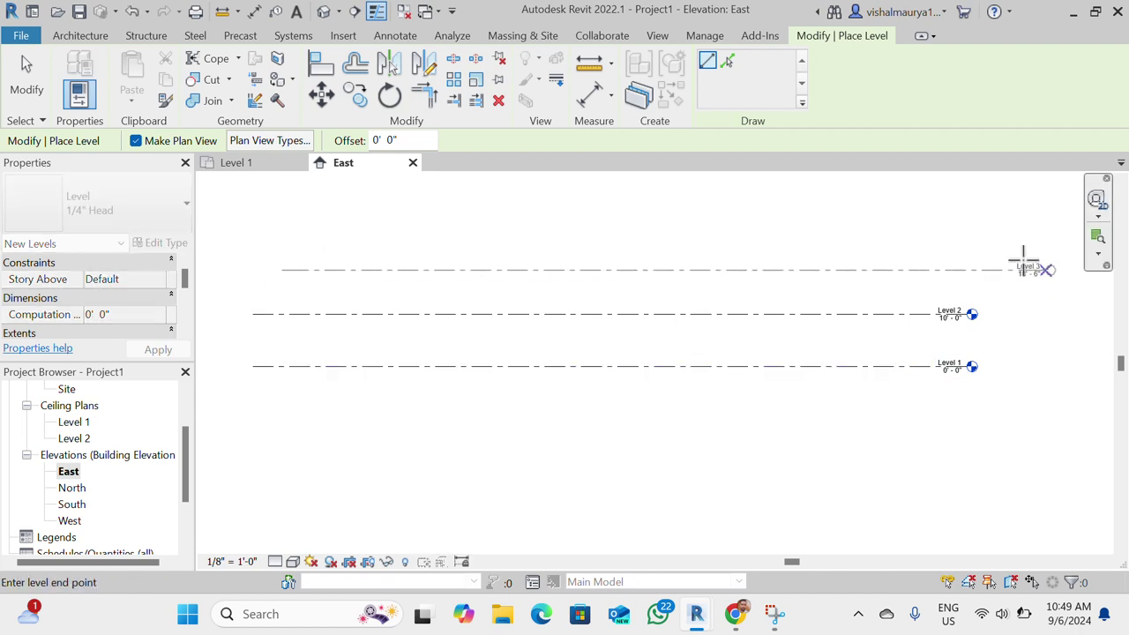
left_click(965, 262)
scroll(831, 276, "up", 1)
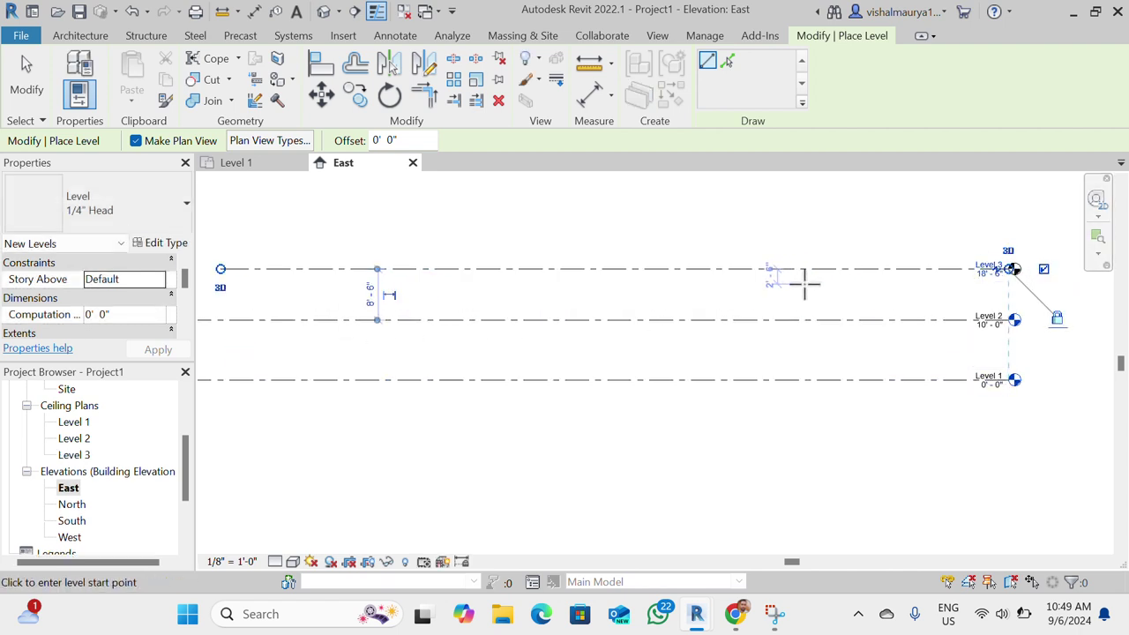
scroll(944, 269, "down", 1)
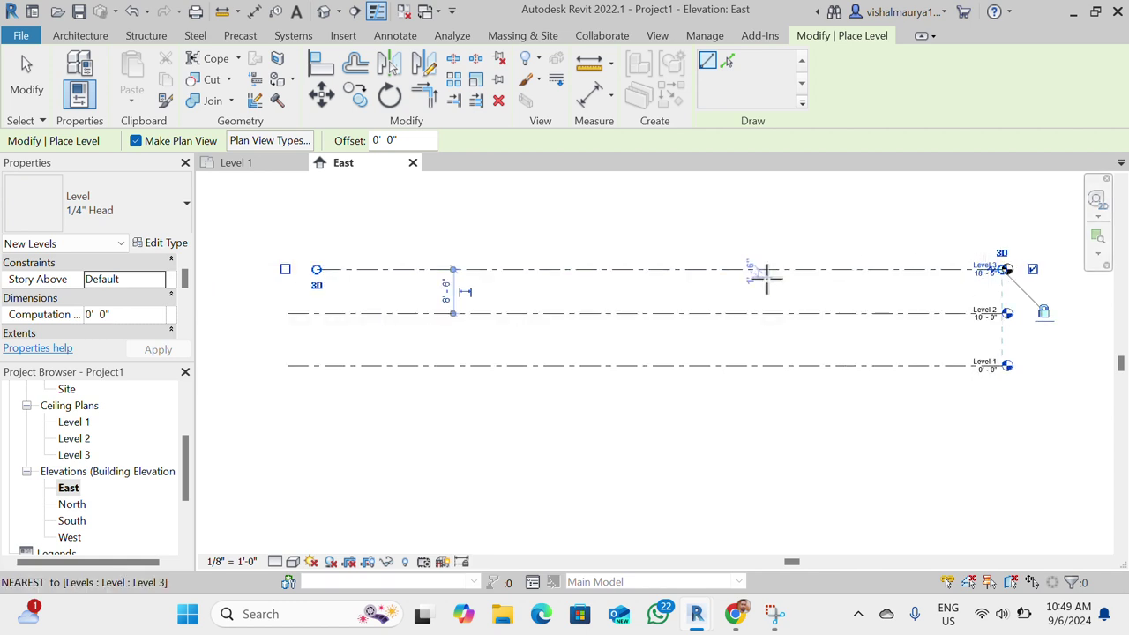
scroll(445, 300, "up", 1)
scroll(454, 278, "up", 1)
left_click(447, 293)
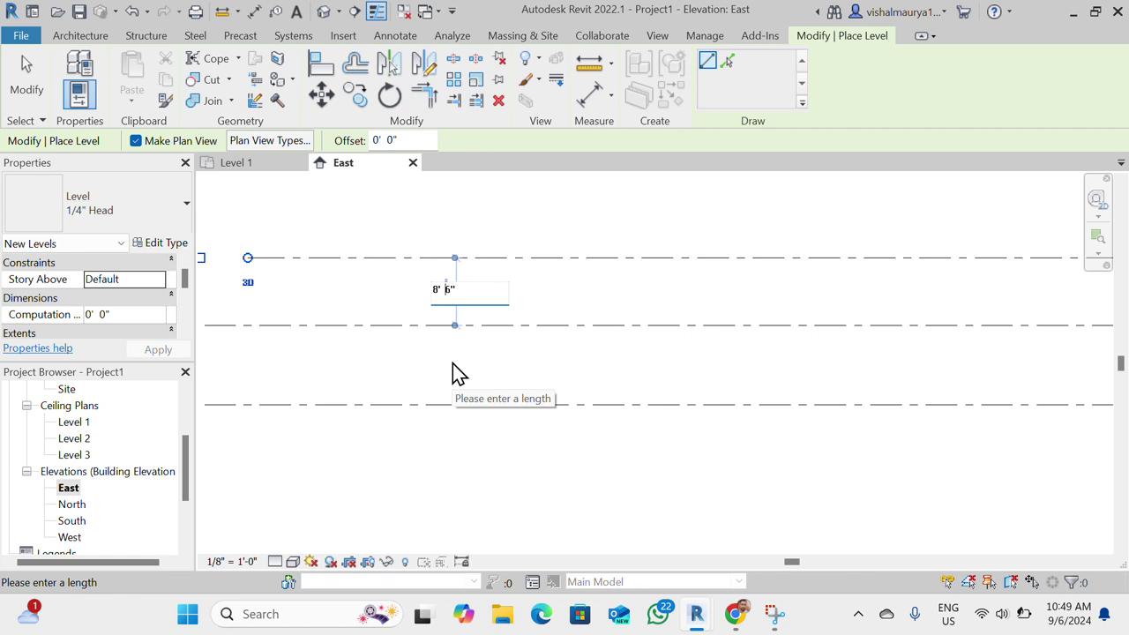
key("Left")
key("Left")
key("Right")
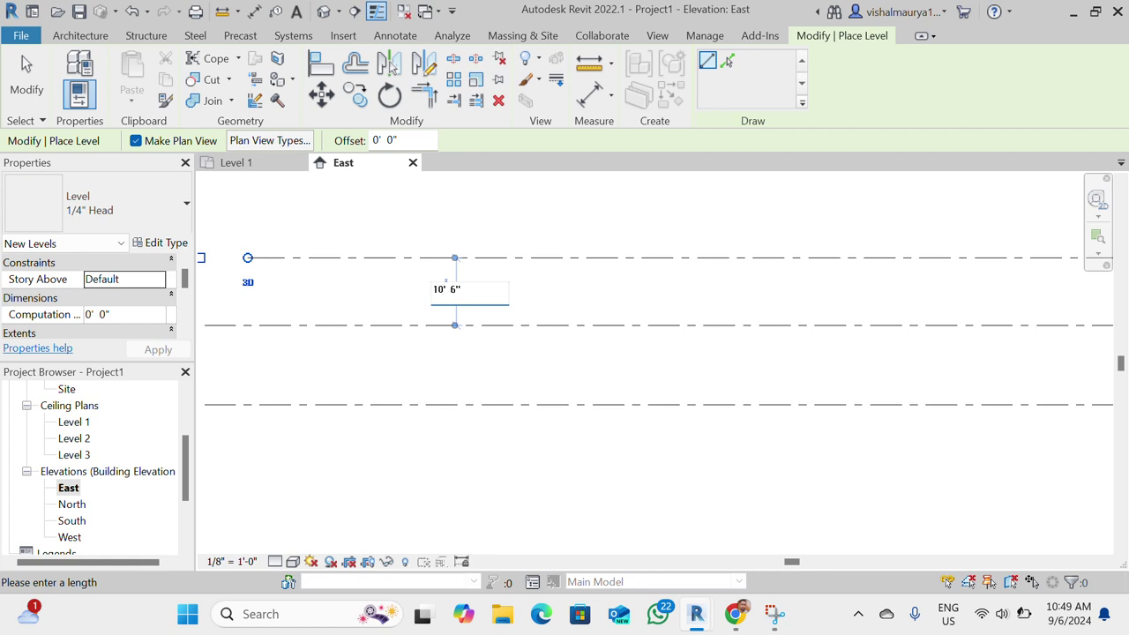
key("Return")
scroll(290, 277, "down", 1)
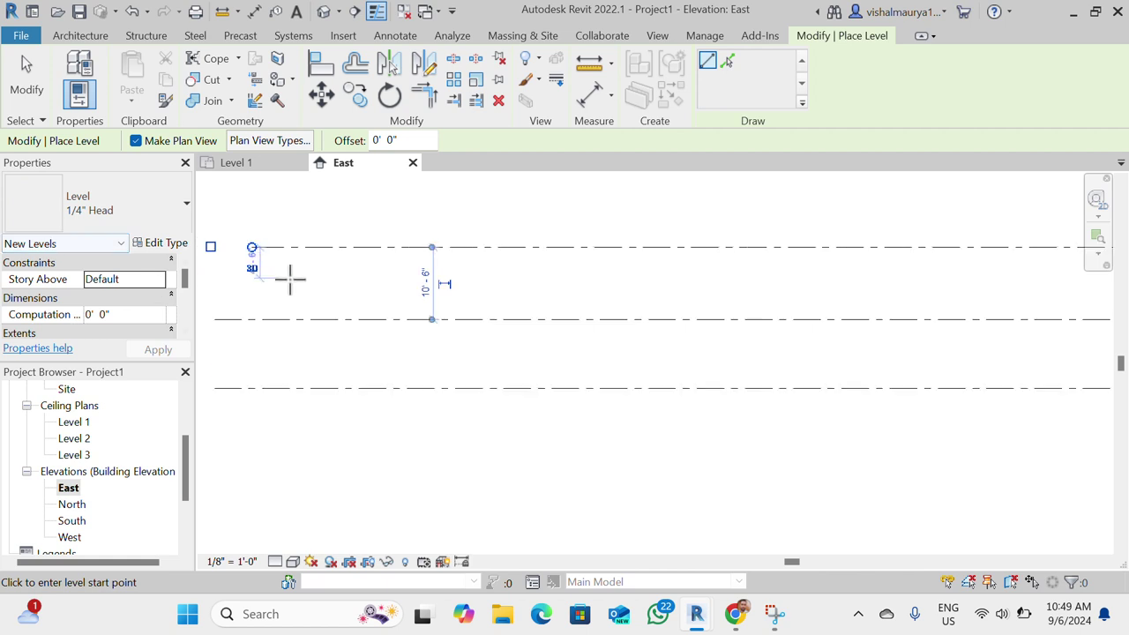
scroll(441, 264, "down", 2)
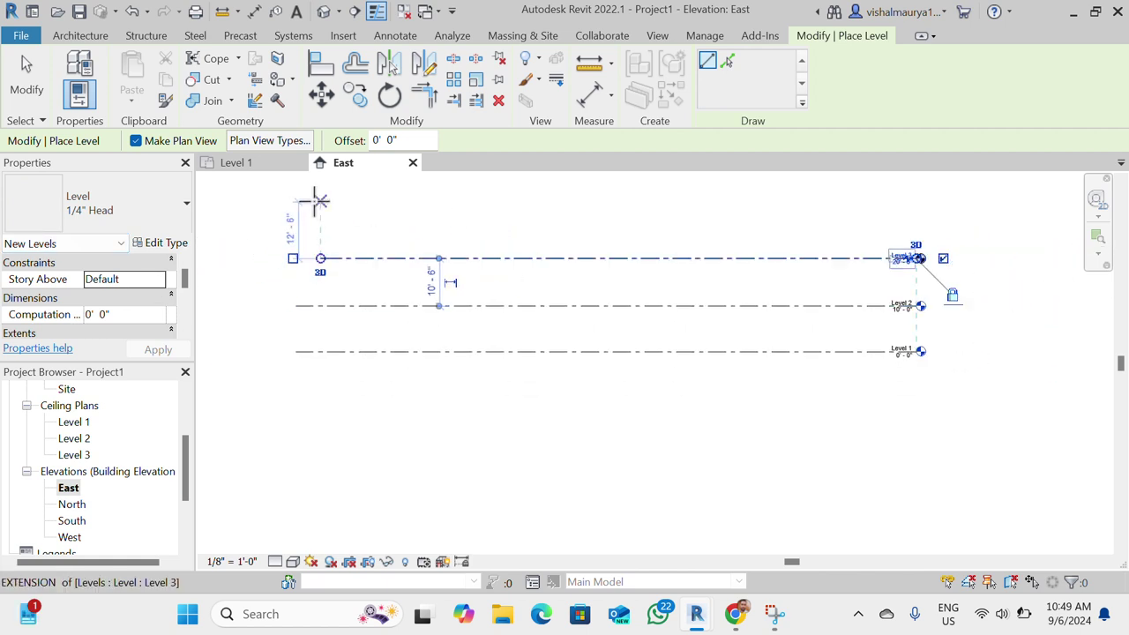
key("Escape")
key("Escape")
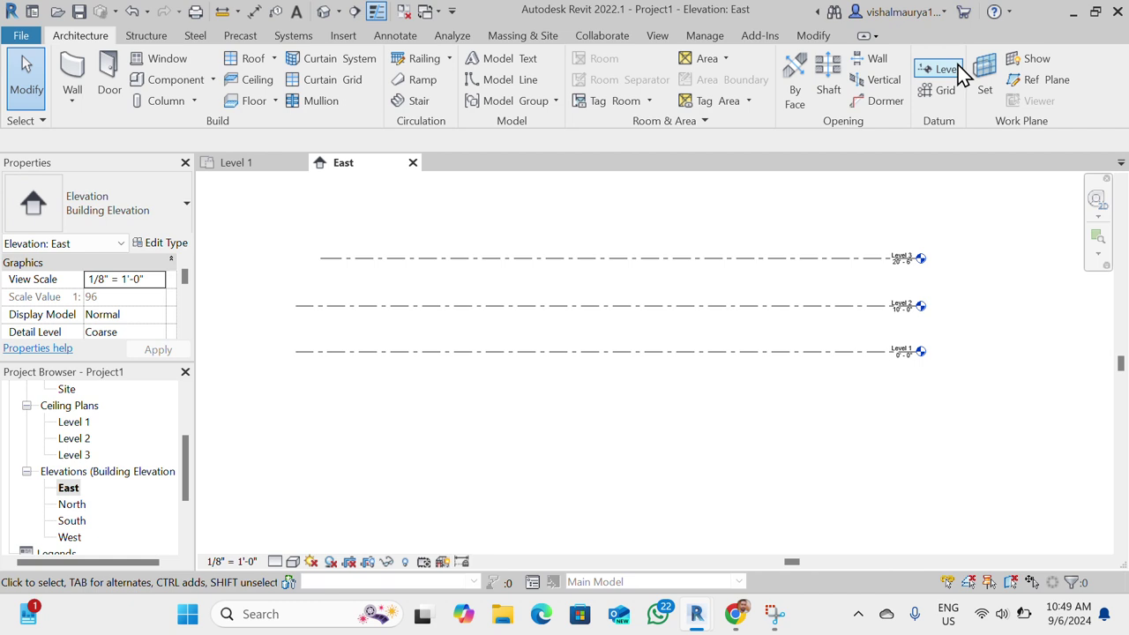
- Draw Level 4 about 14'-6" above Level 3
left_click(947, 71)
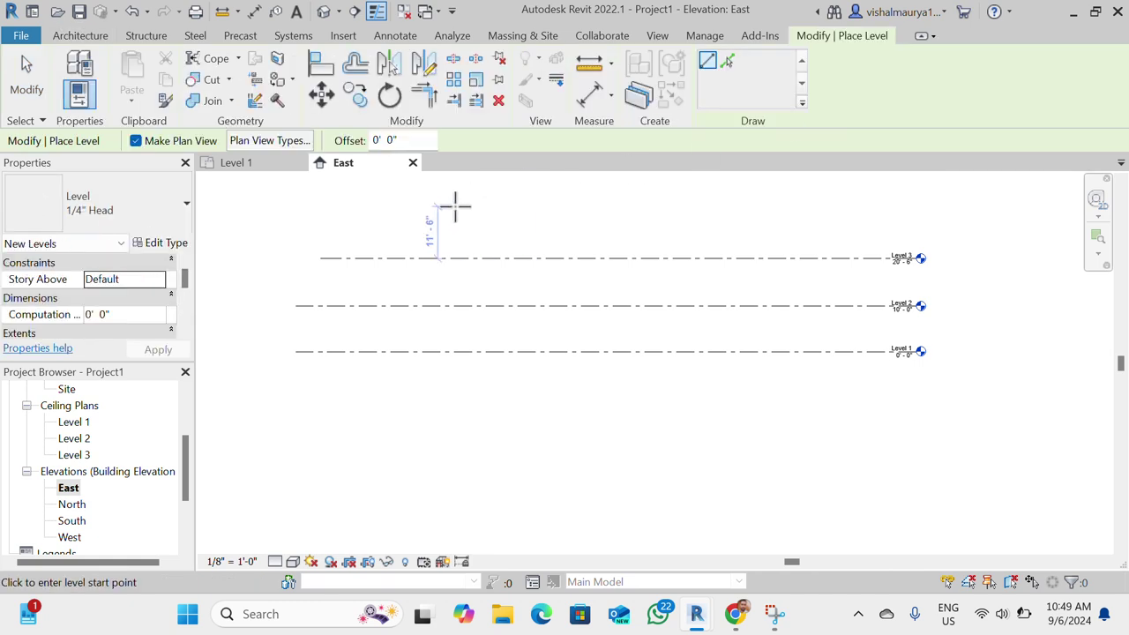
left_click(321, 192)
left_click(937, 193)
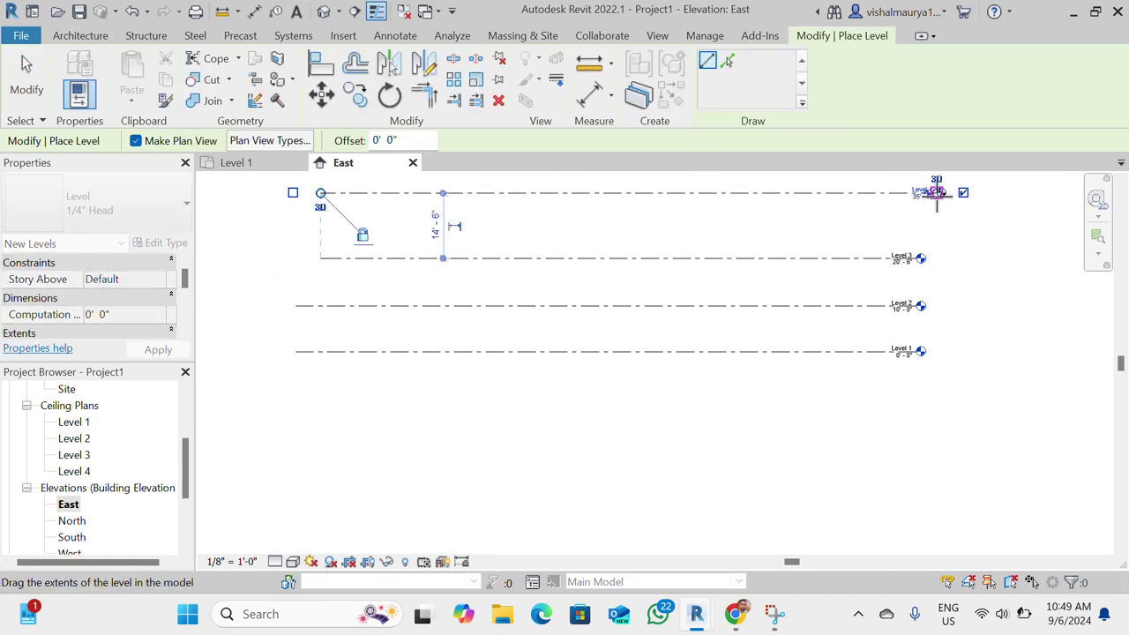
scroll(714, 350, "down", 1)
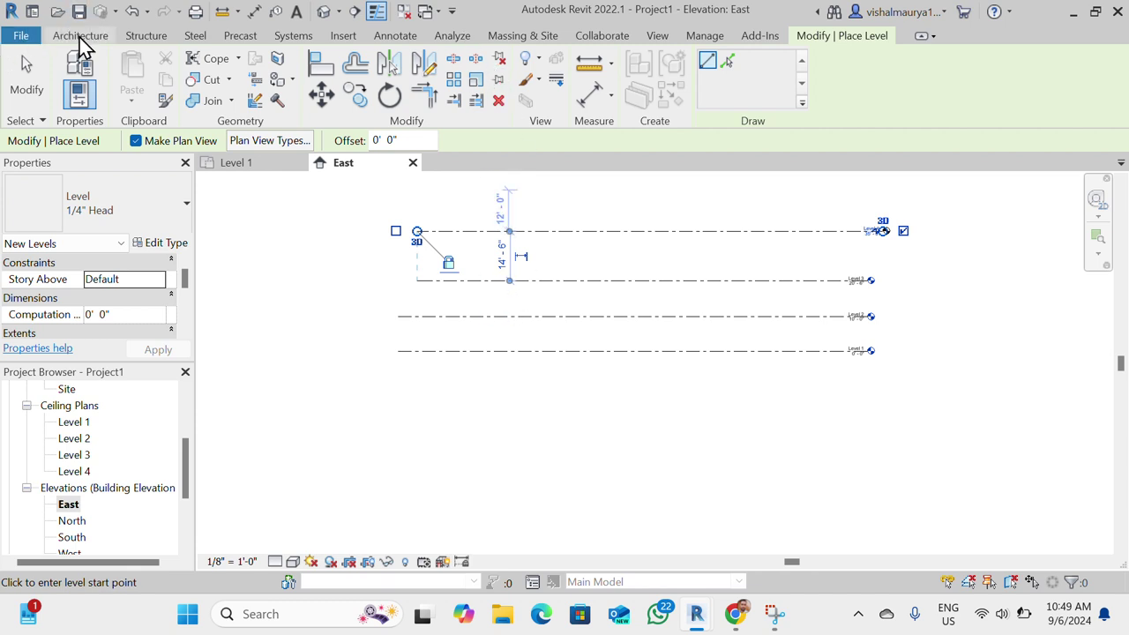
left_click(79, 39)
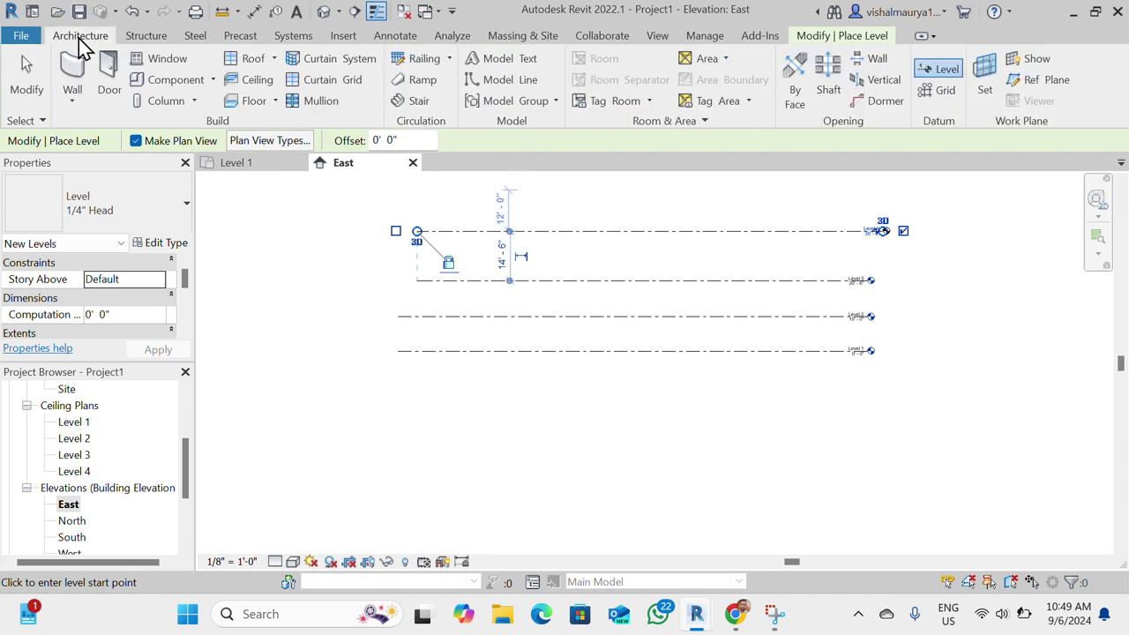
- Draw straight vertical grid lines crossing the levels, adding grids 1, 2 and 4
left_click(944, 92)
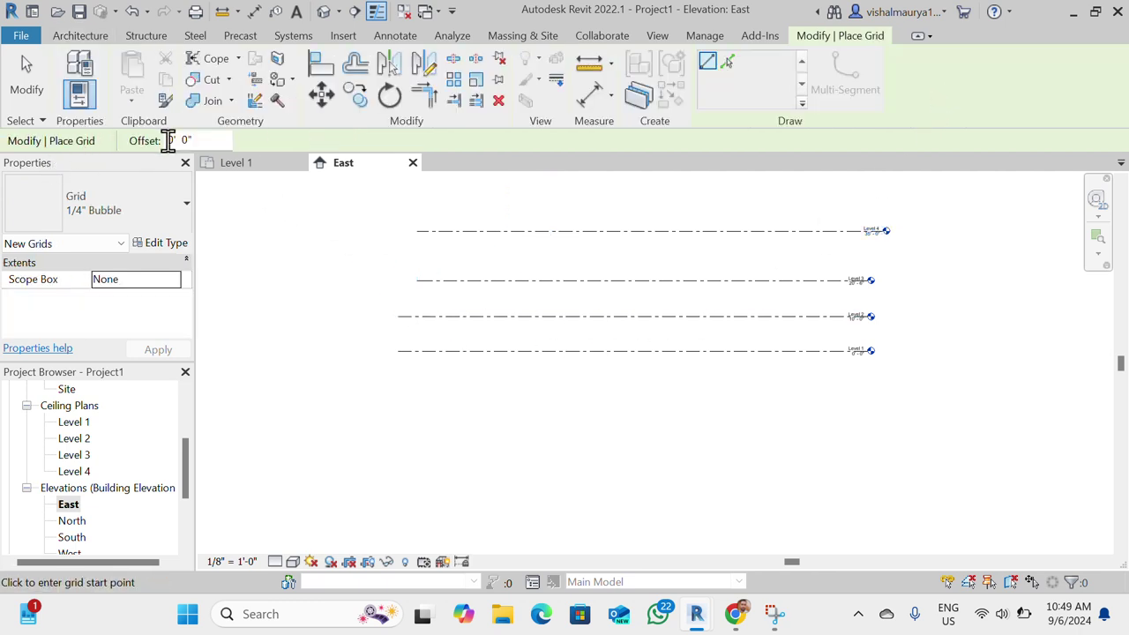
left_click(707, 62)
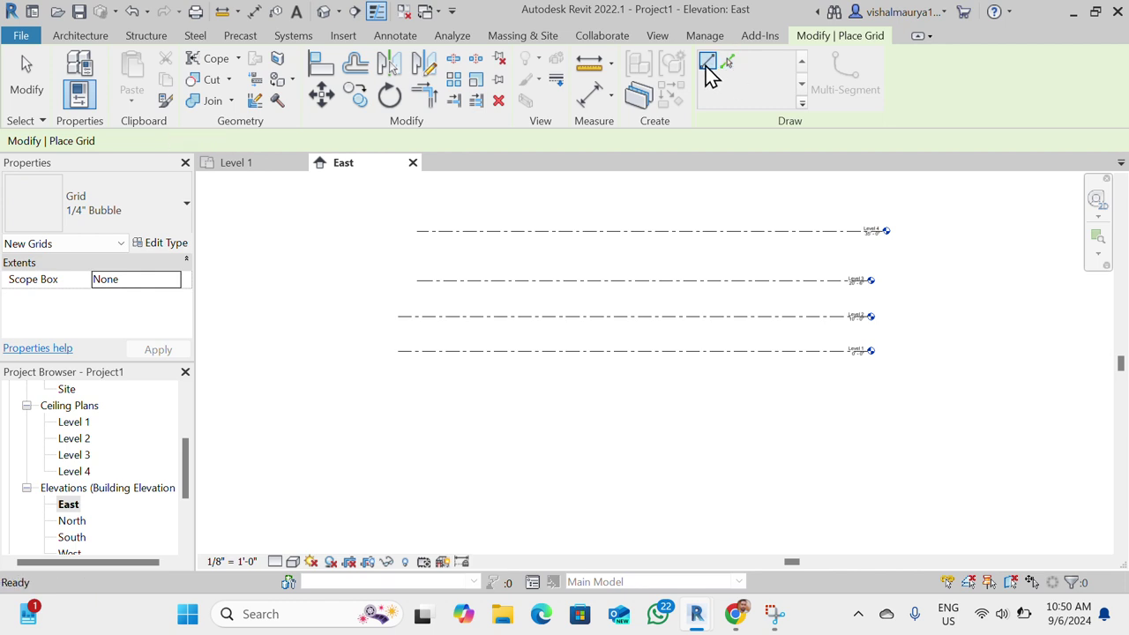
scroll(418, 385, "down", 1)
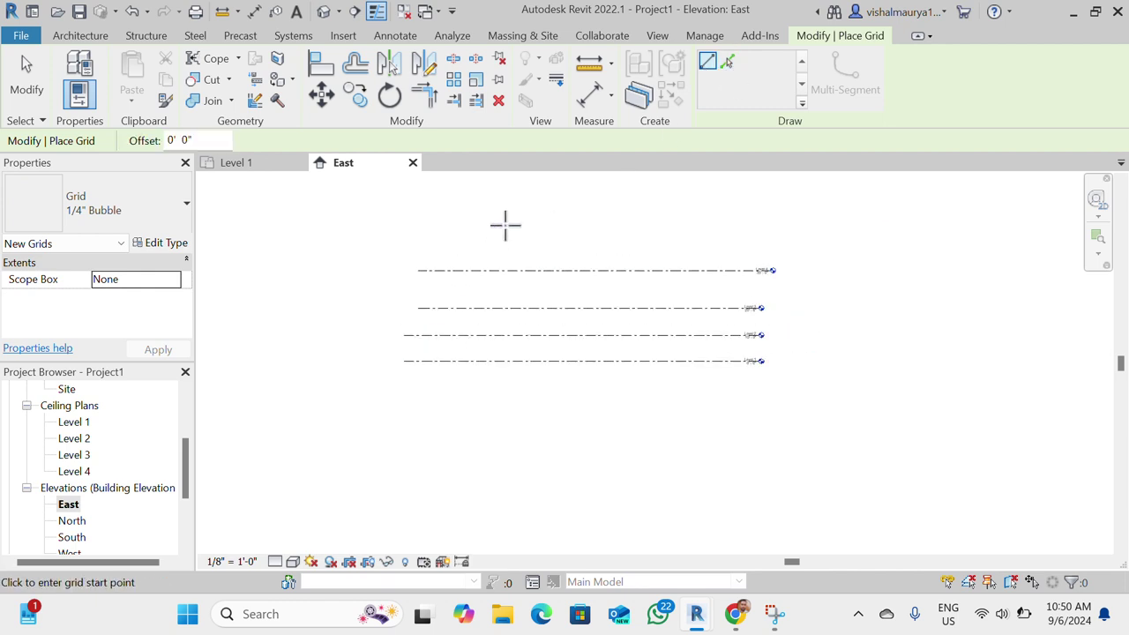
left_click(456, 233)
left_click(456, 417)
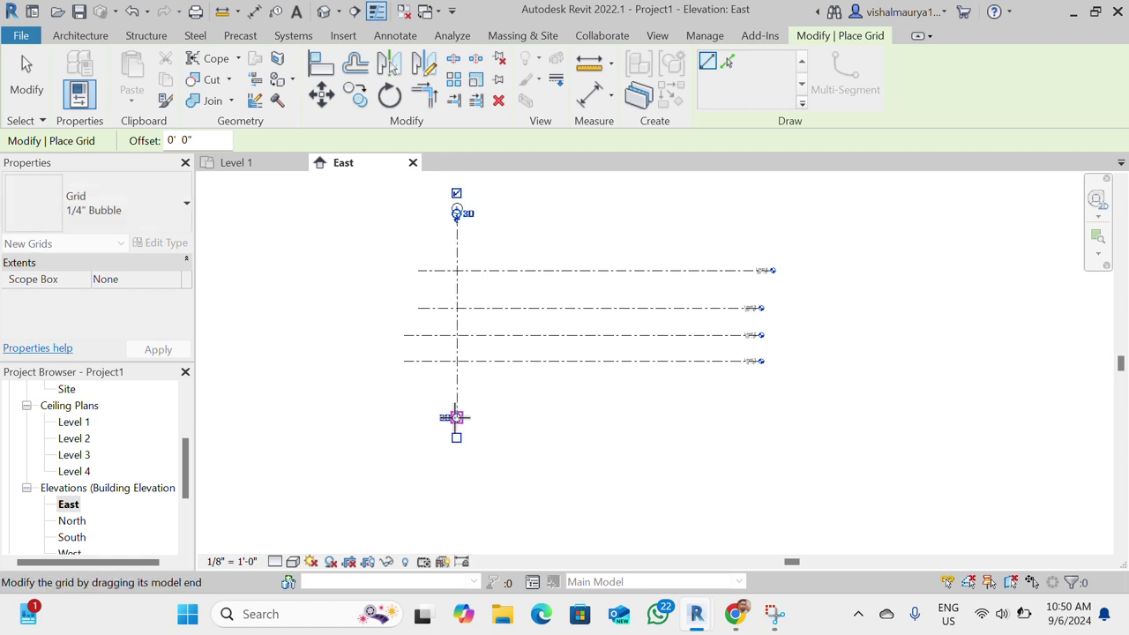
left_click(529, 214)
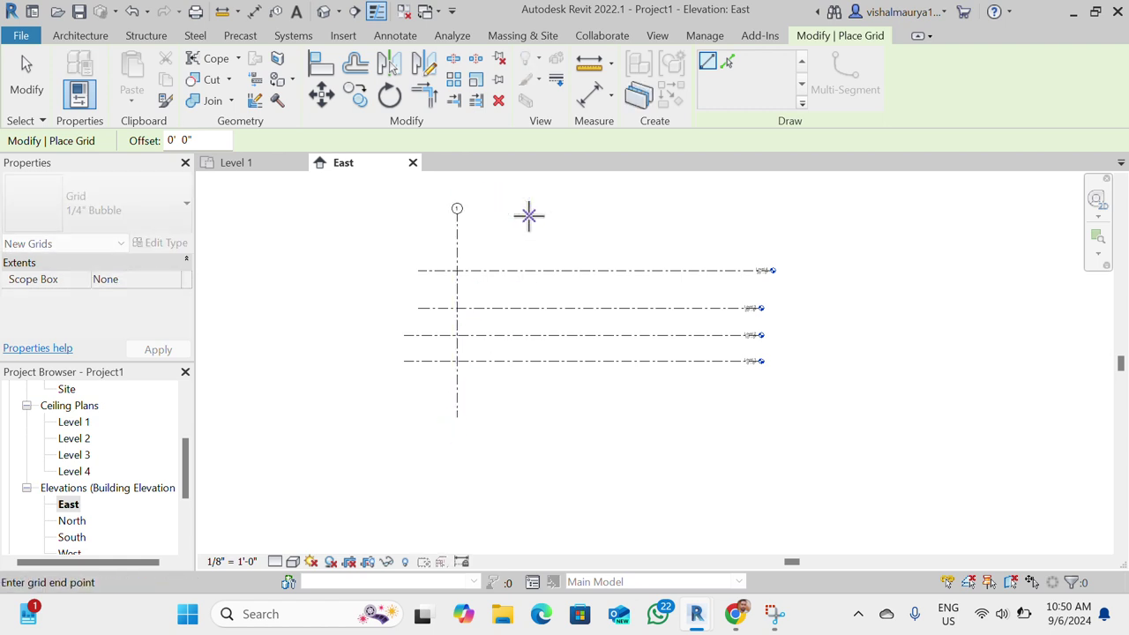
left_click(529, 431)
left_click(612, 431)
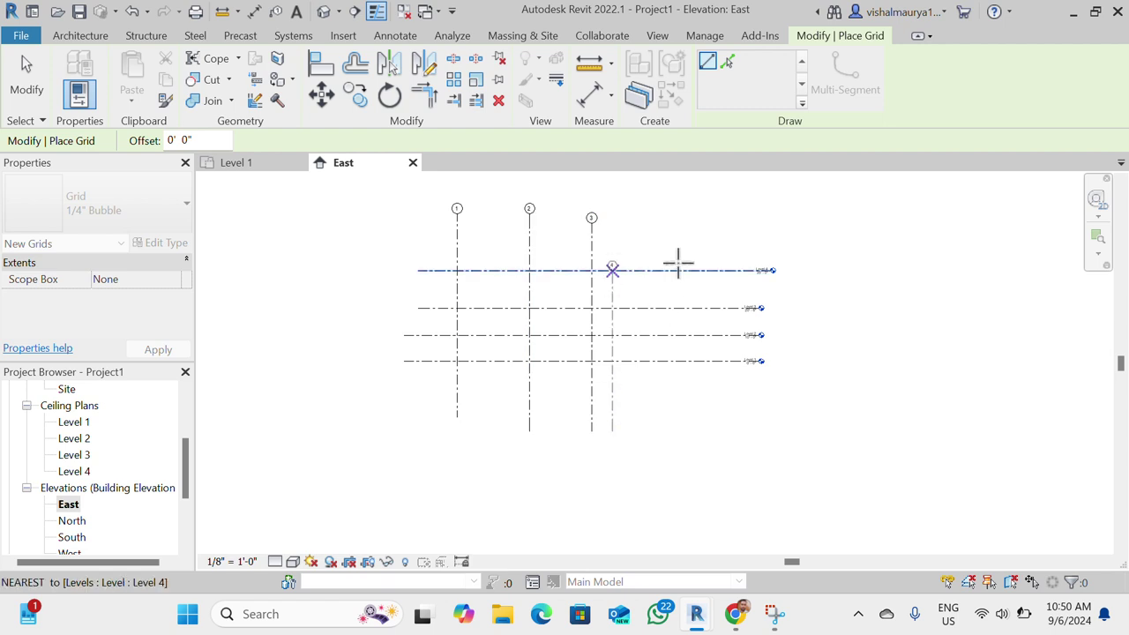
left_click(612, 222)
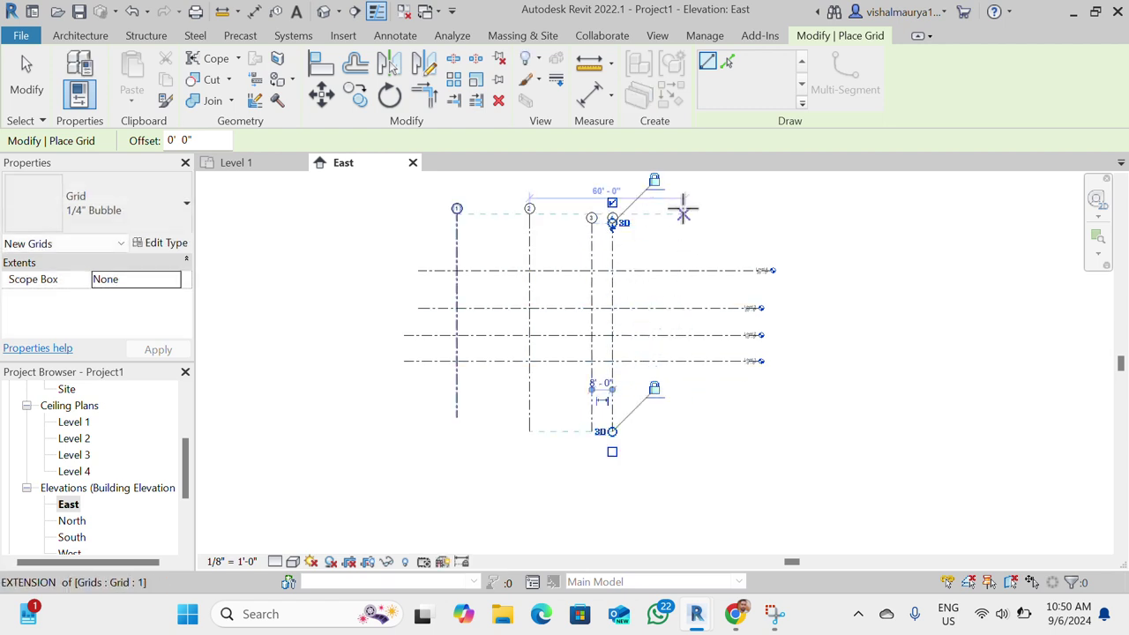
key("Escape")
key("Escape")
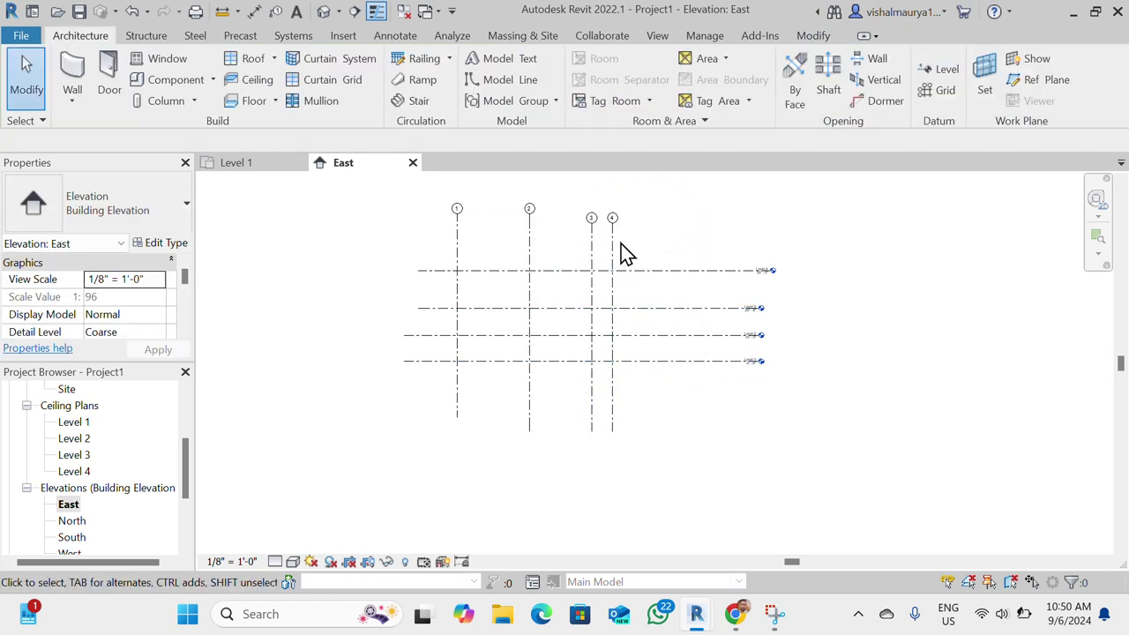
- Add vertical grid 5 at 24'-0" from grid 4
left_click(941, 91)
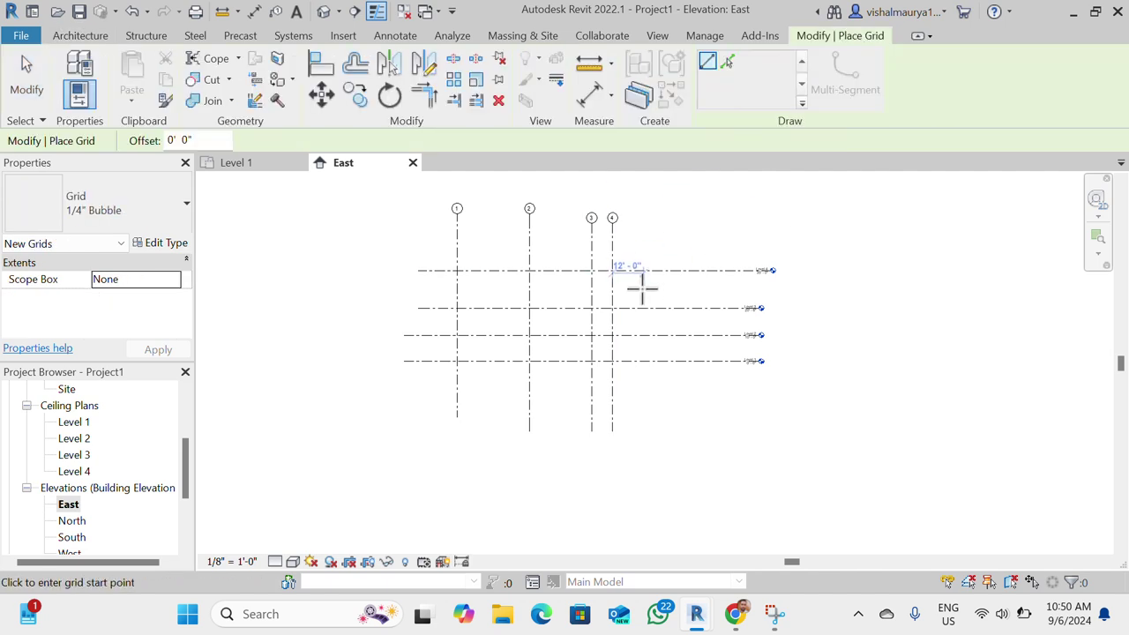
left_click(675, 241)
left_click(675, 430)
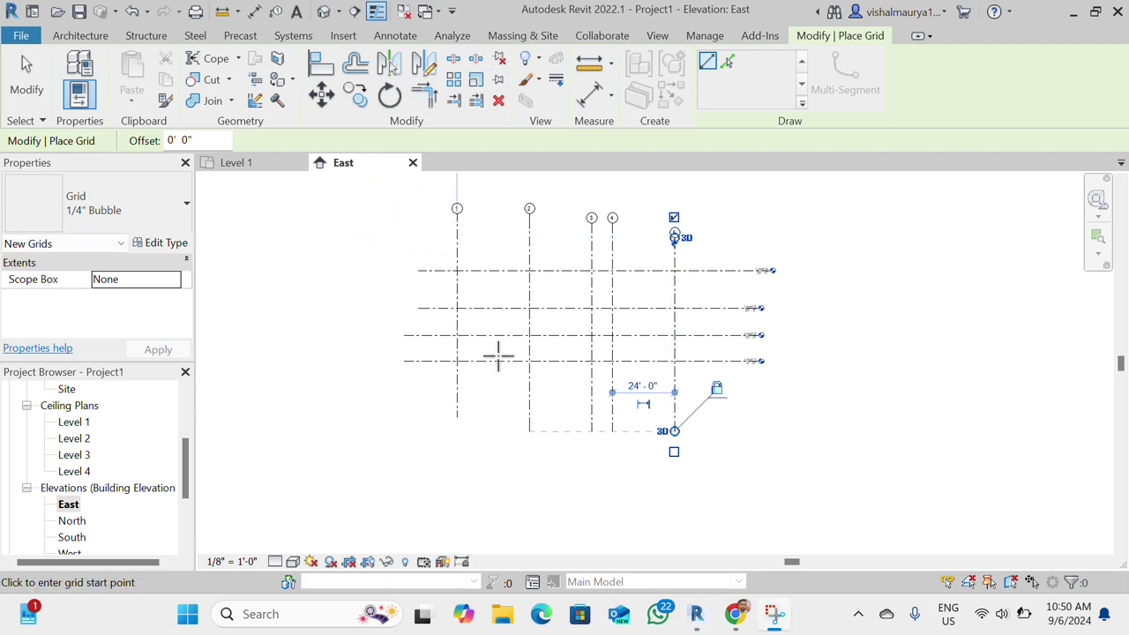
scroll(471, 517, "down", 1)
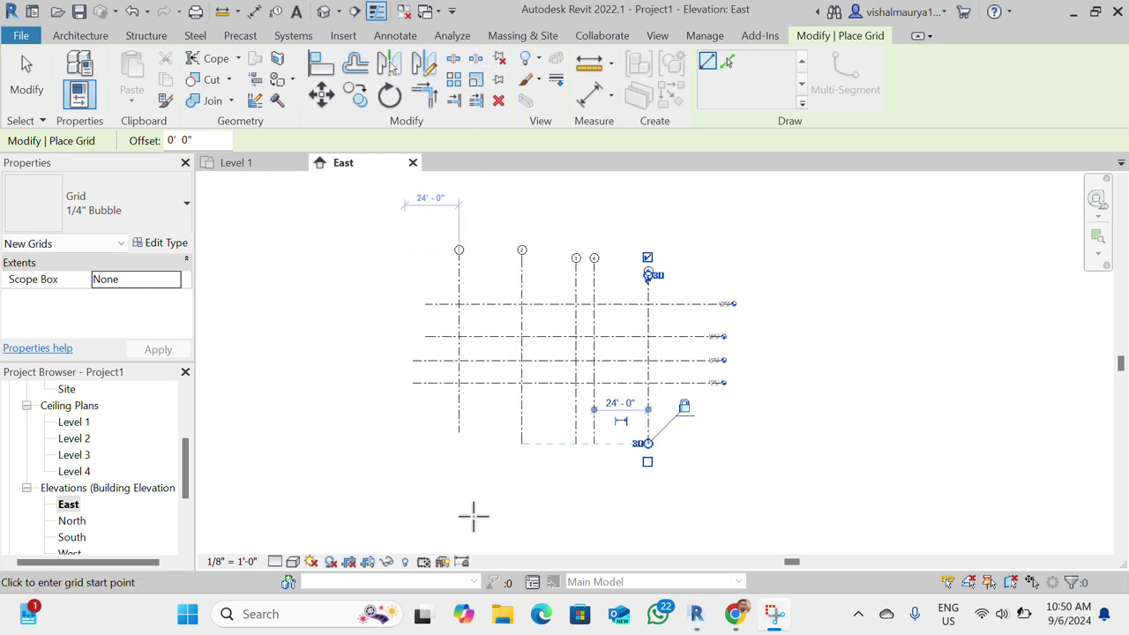
scroll(463, 397, "down", 1)
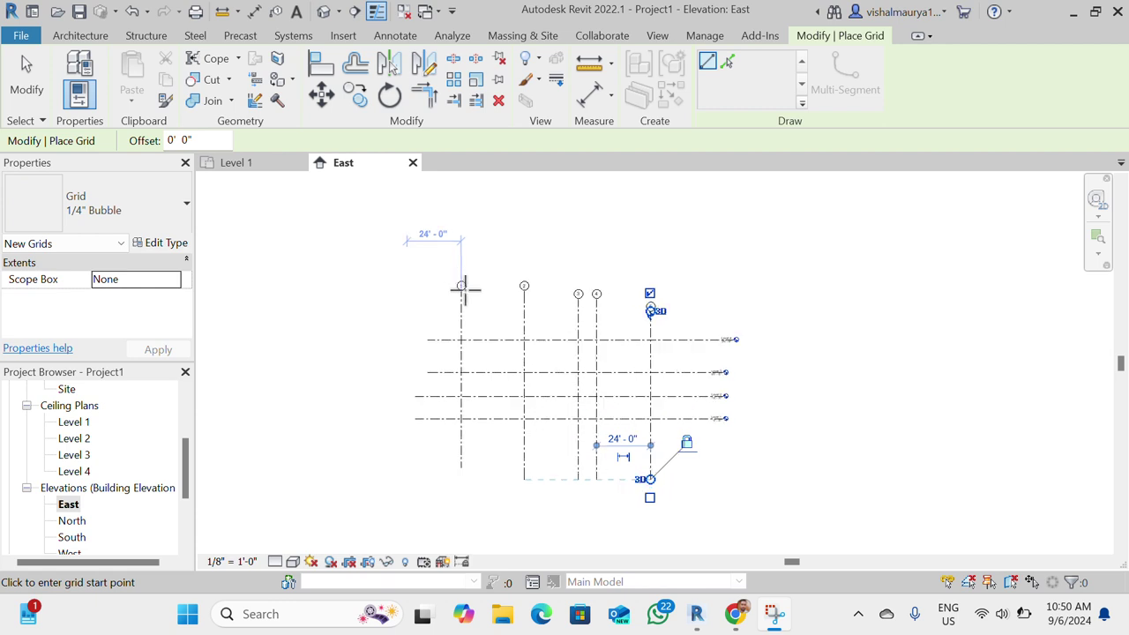
- Start one more grid line, then cancel it and exit the Grid tool
left_click(461, 300)
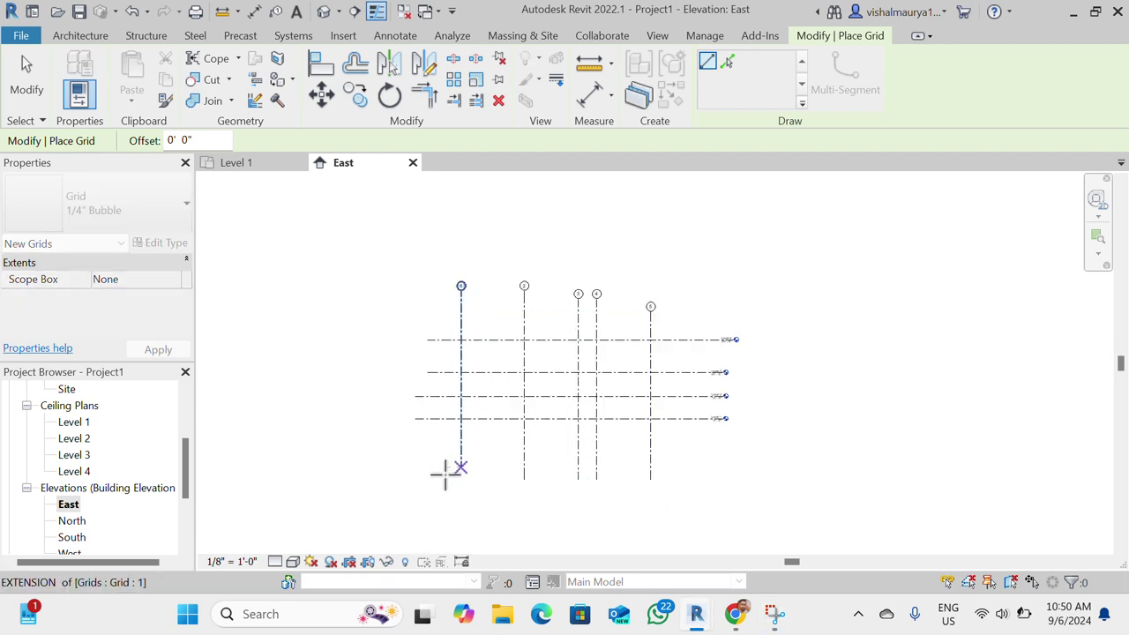
scroll(466, 285, "up", 2)
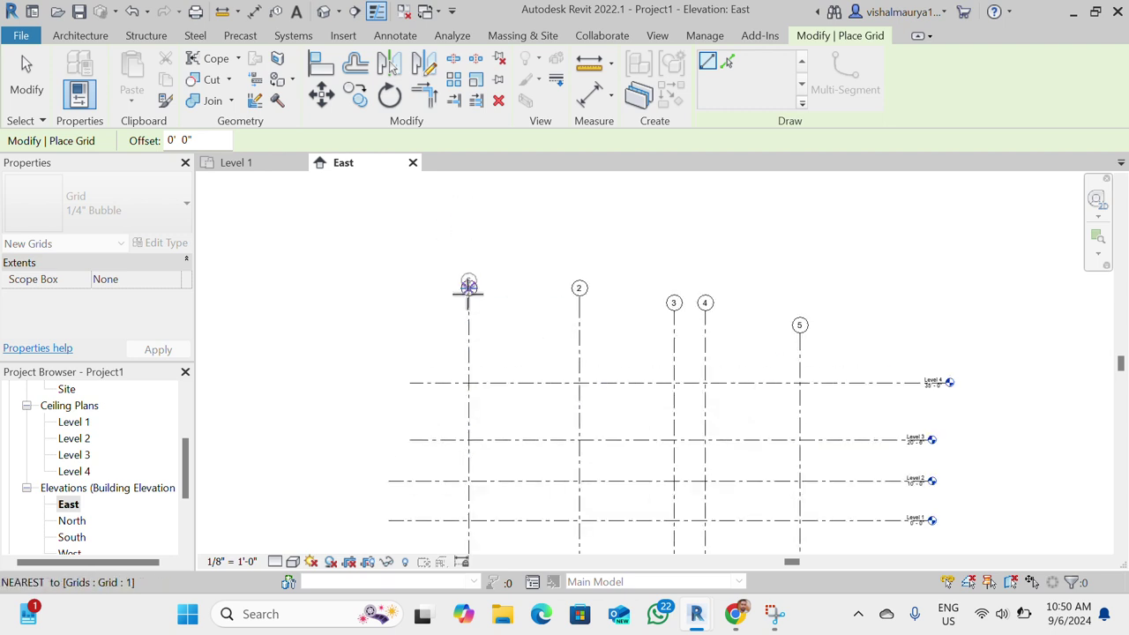
scroll(469, 285, "up", 2)
left_click(469, 284)
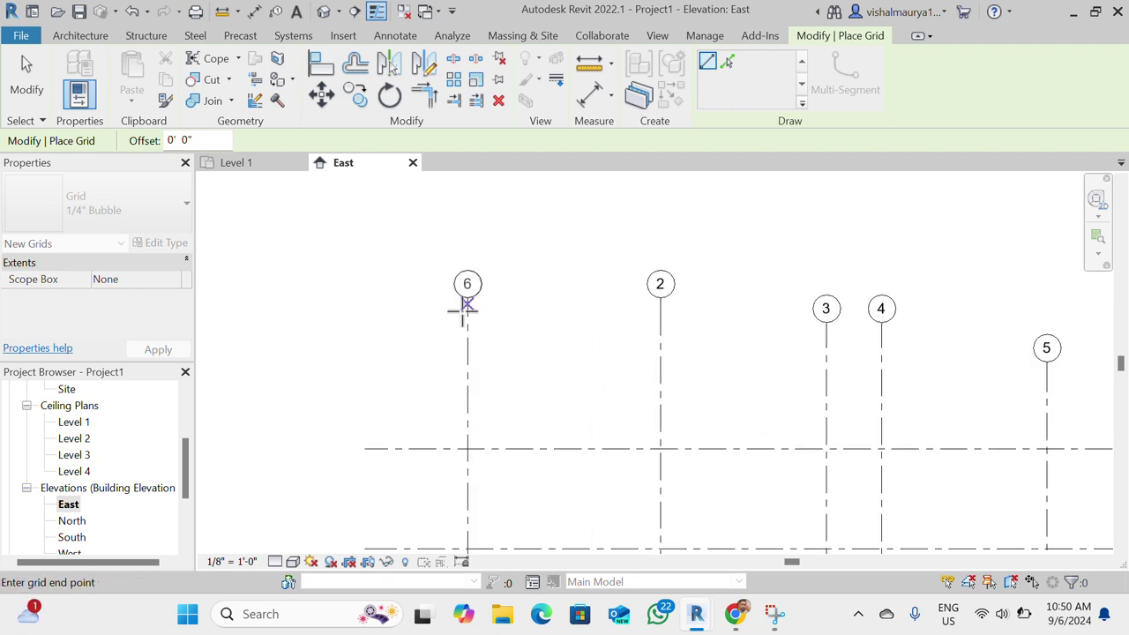
key("Escape")
key("Escape")
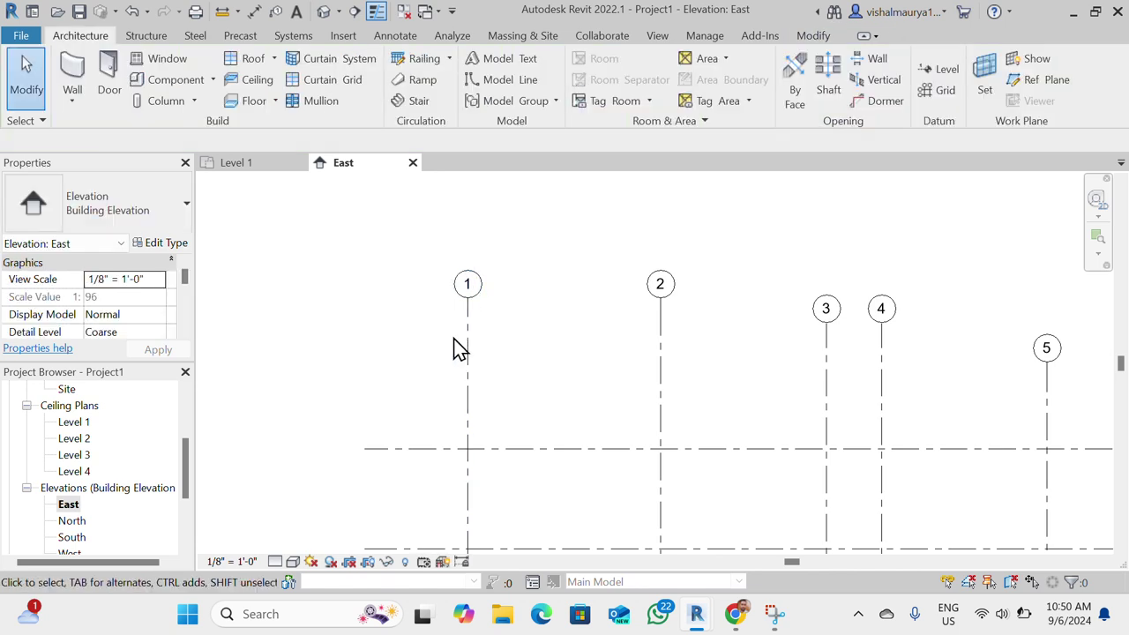
- Rename grid 1 to 'A B'
left_click(470, 295)
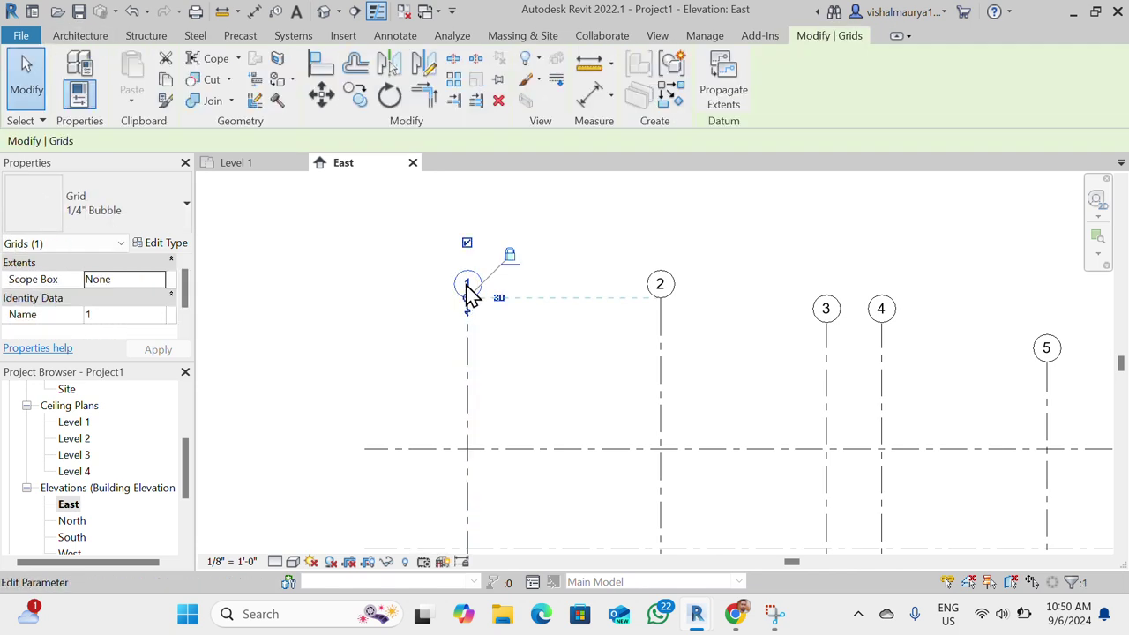
left_click(468, 282)
type("A B")
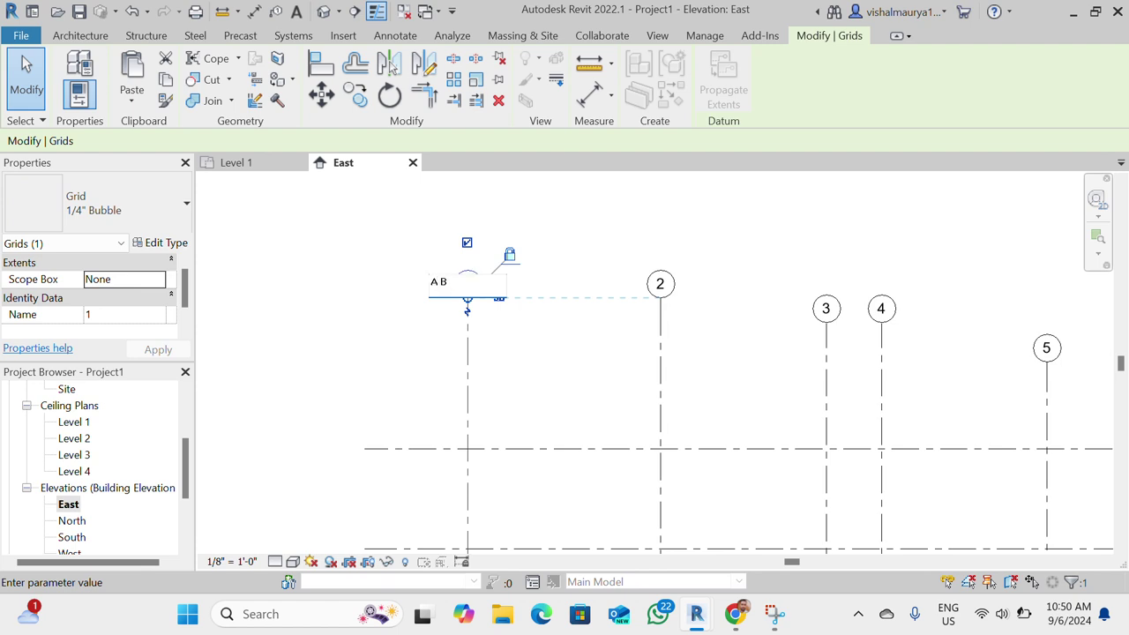
key("Return")
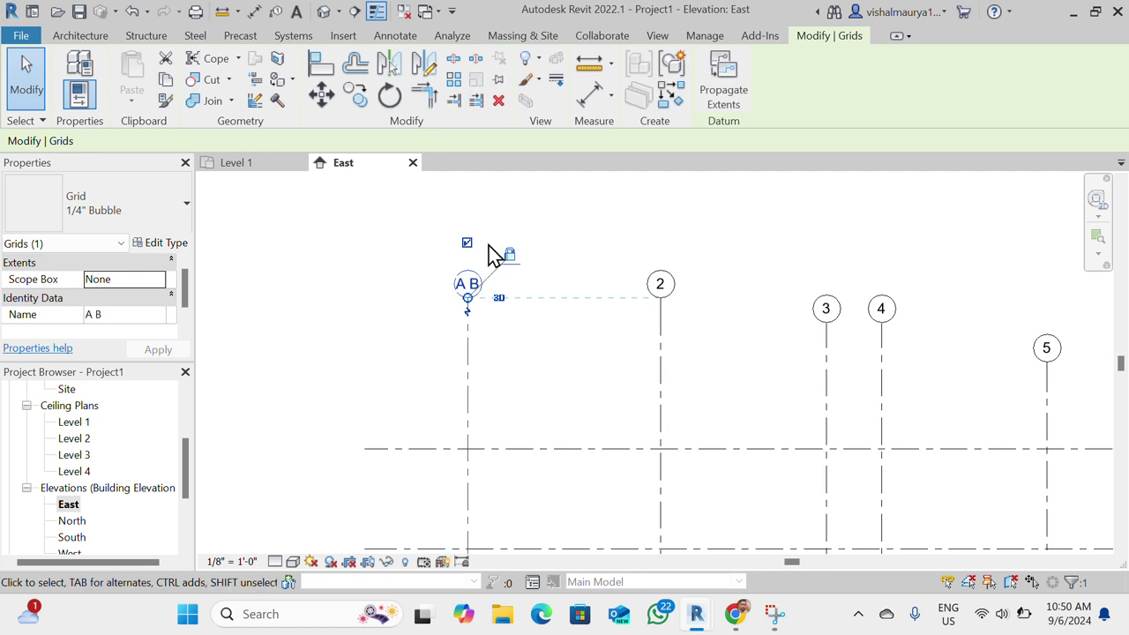
- Hide grid A B's top bubble and show its bubble at the bottom end
scroll(441, 207, "down", 1)
scroll(447, 221, "down", 1)
scroll(574, 242, "down", 1)
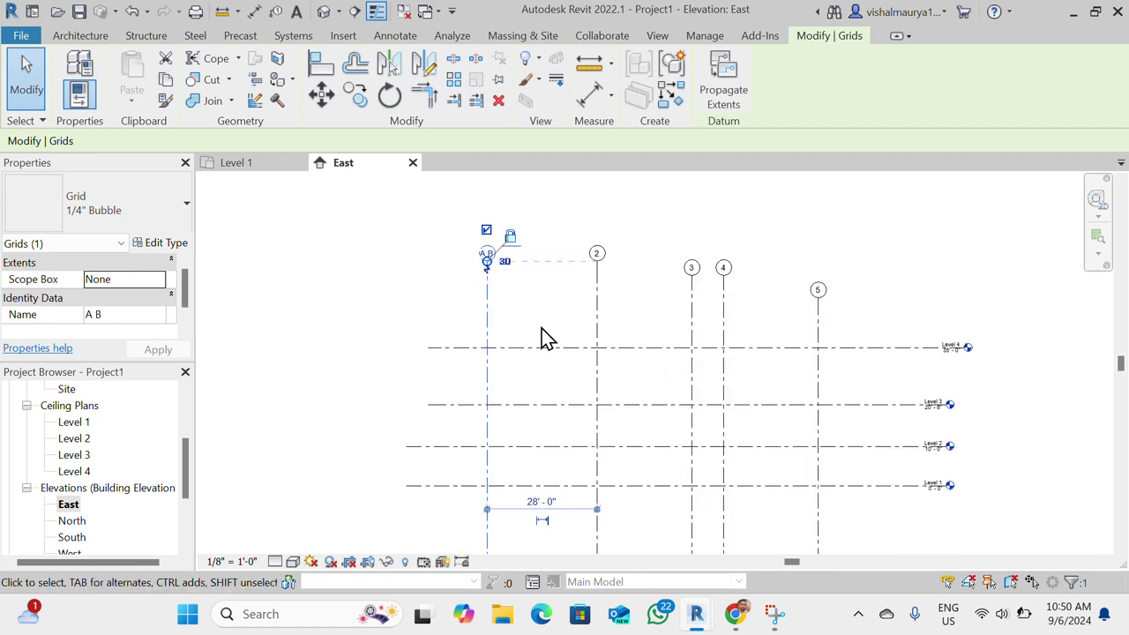
scroll(484, 234, "down", 1)
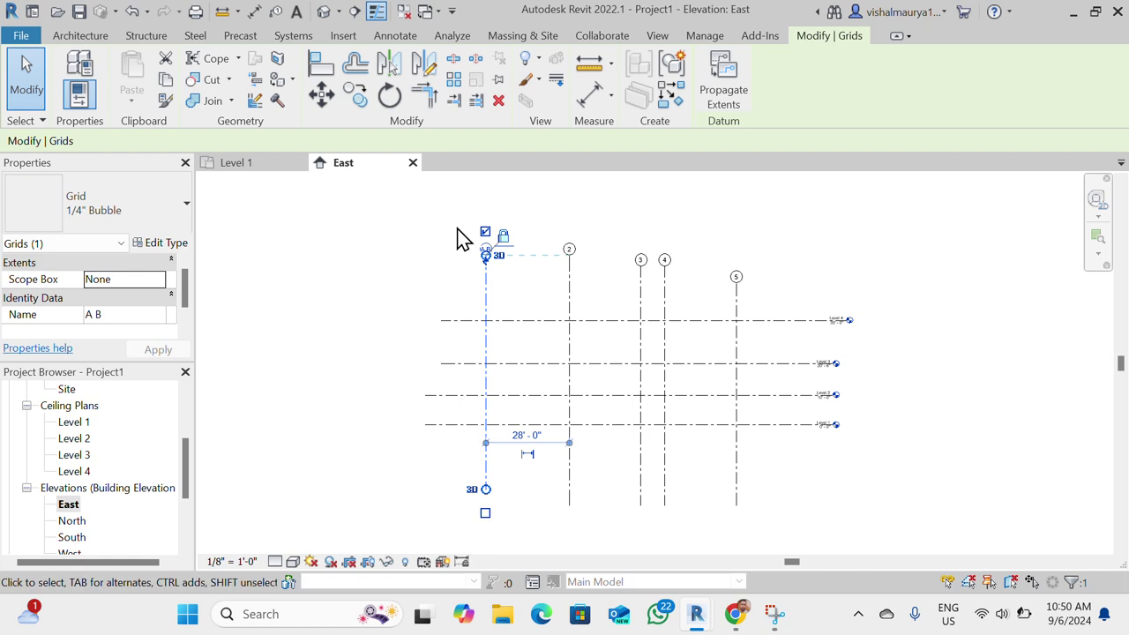
left_click(485, 232)
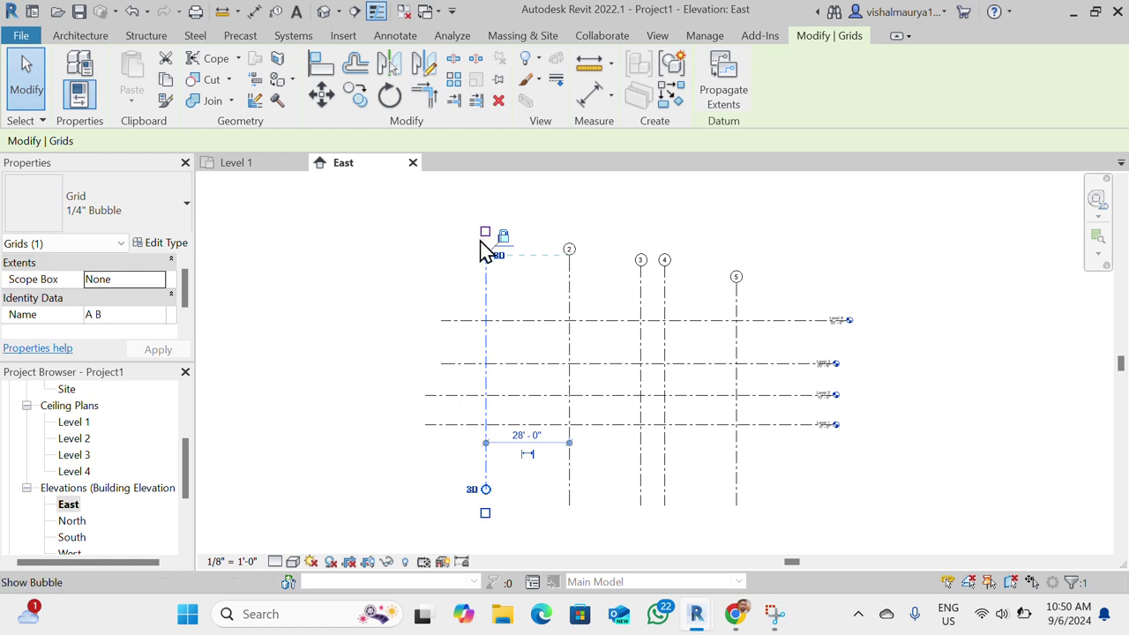
left_click(486, 513)
scroll(484, 497, "up", 1)
scroll(477, 485, "up", 4)
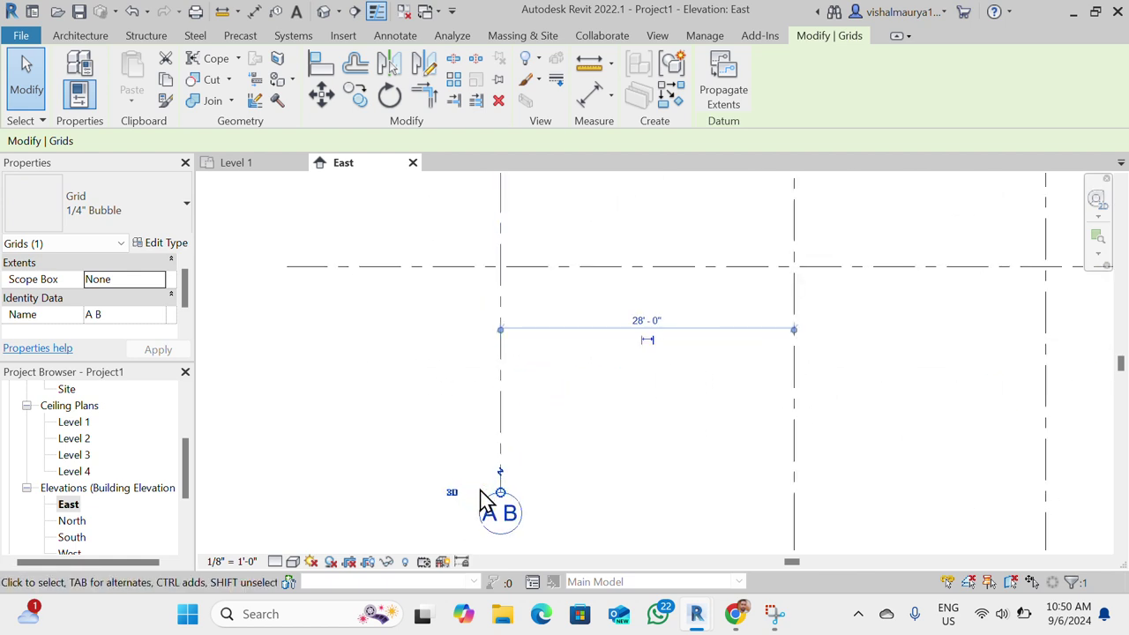
scroll(470, 474, "down", 3)
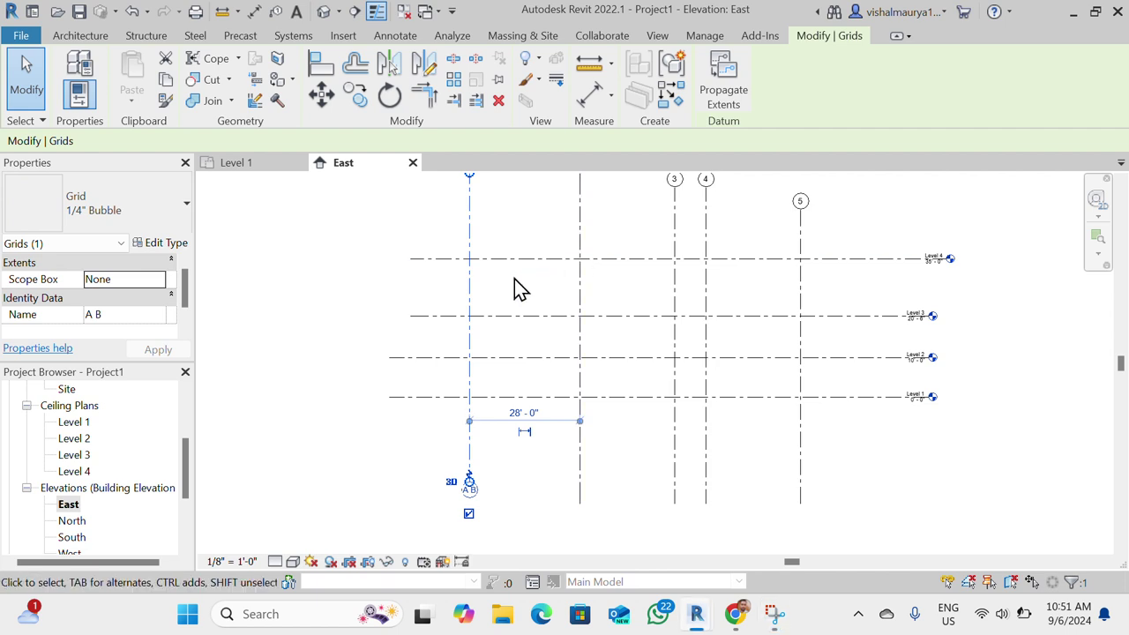
- Change the spacing between grid A B and grid 2 from 28' to 20'
left_click(520, 412)
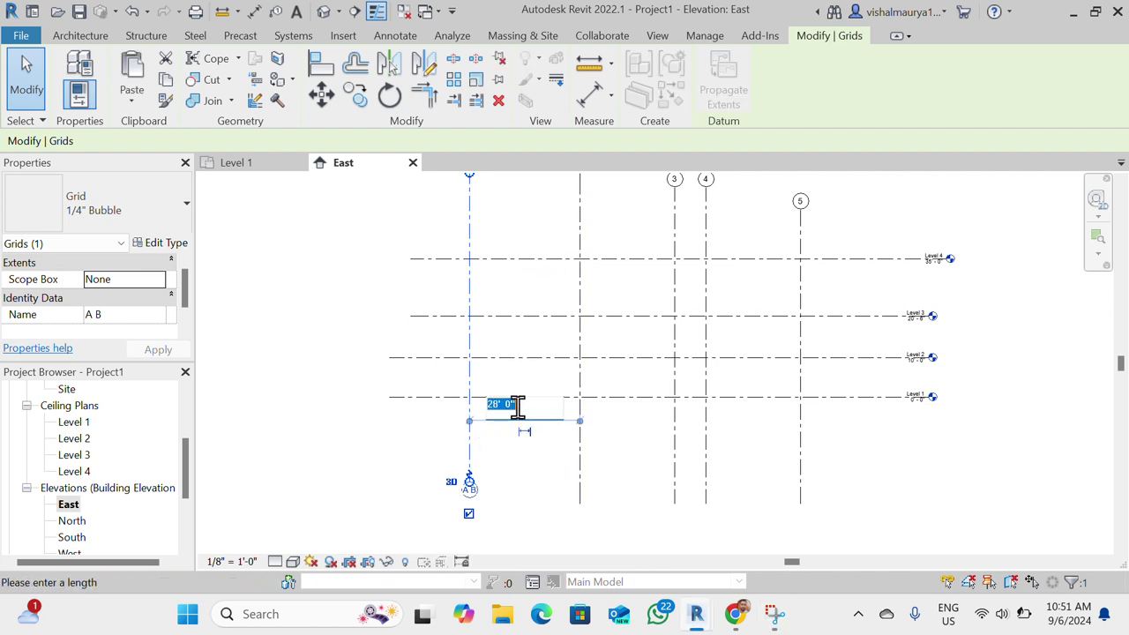
type("20")
key("Return")
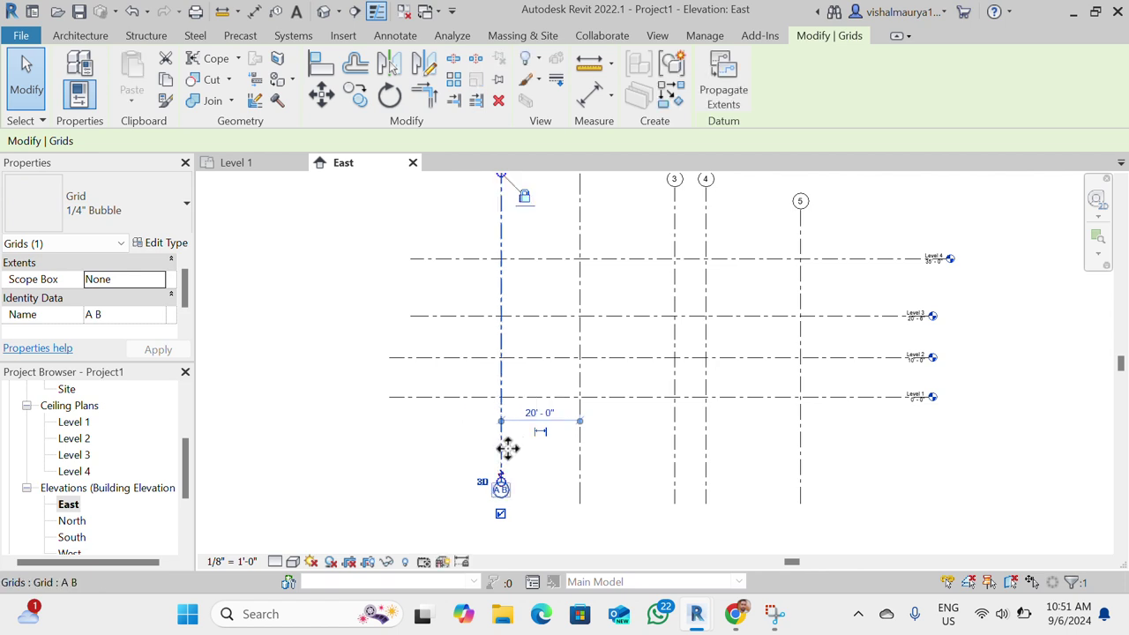
- Set grid 4 to 10' from grid 3, leaving 22' to grid 5
left_click(706, 249)
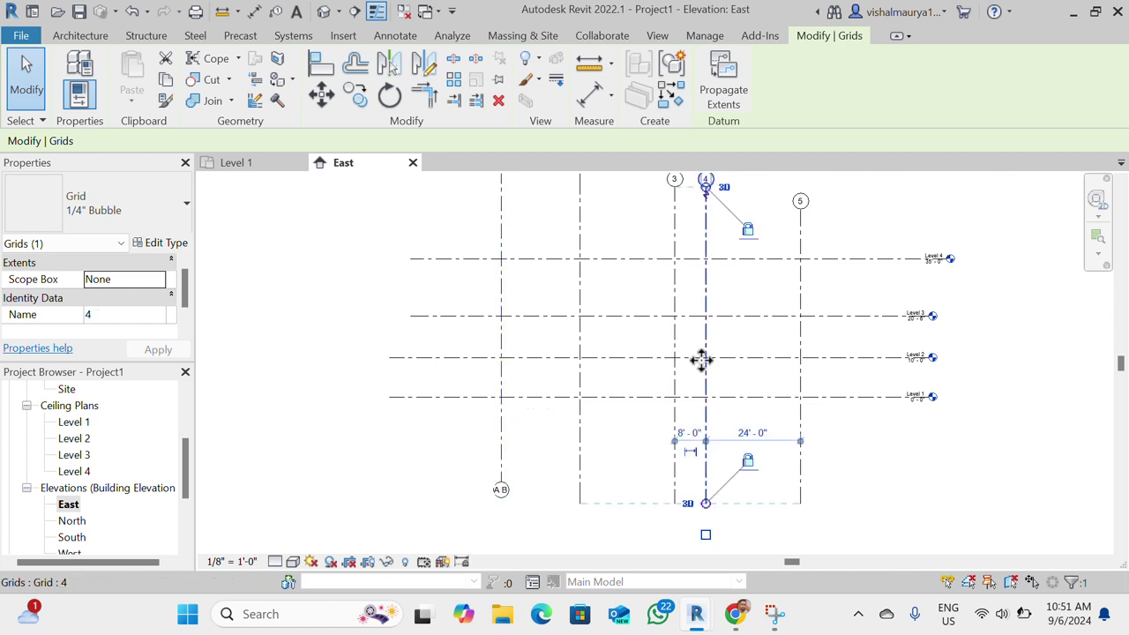
left_click(688, 434)
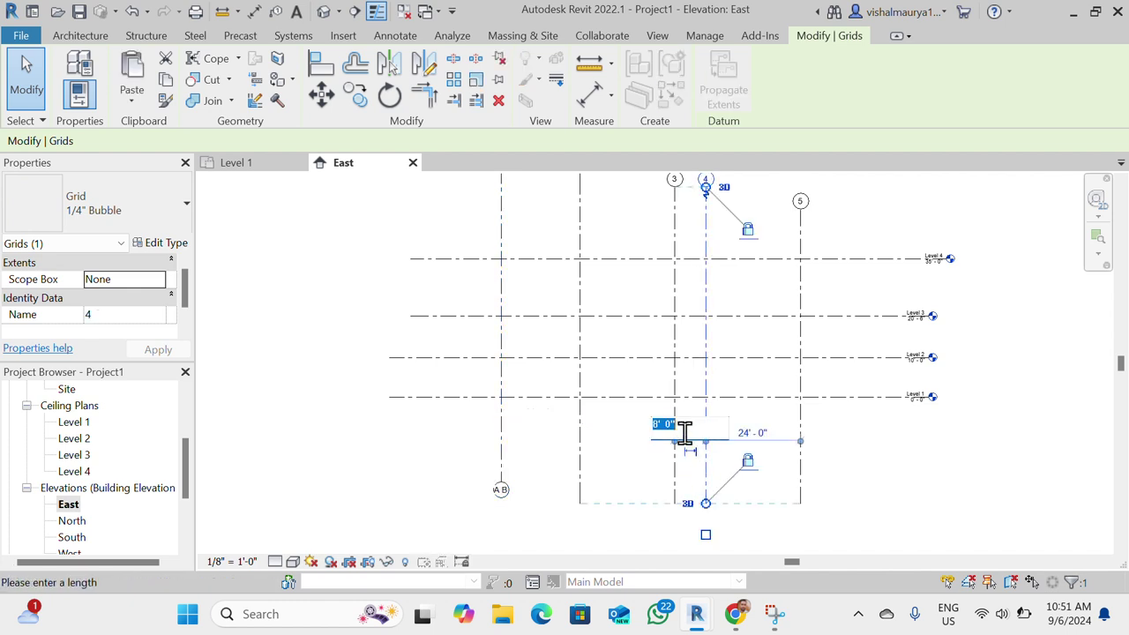
type("10")
key("Return")
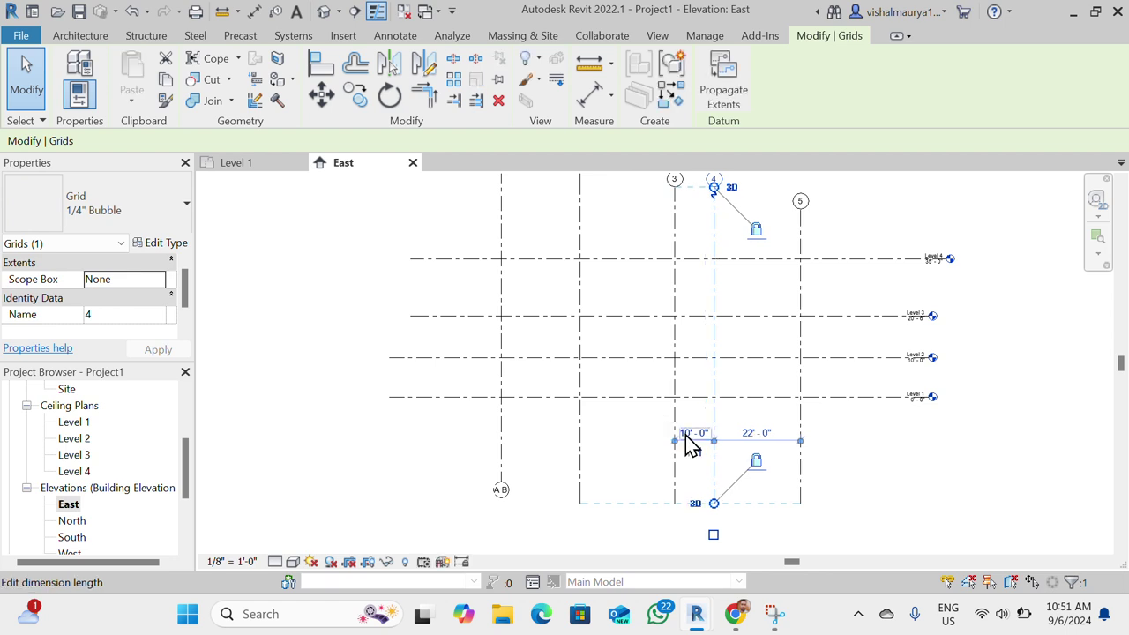
scroll(459, 371, "down", 1)
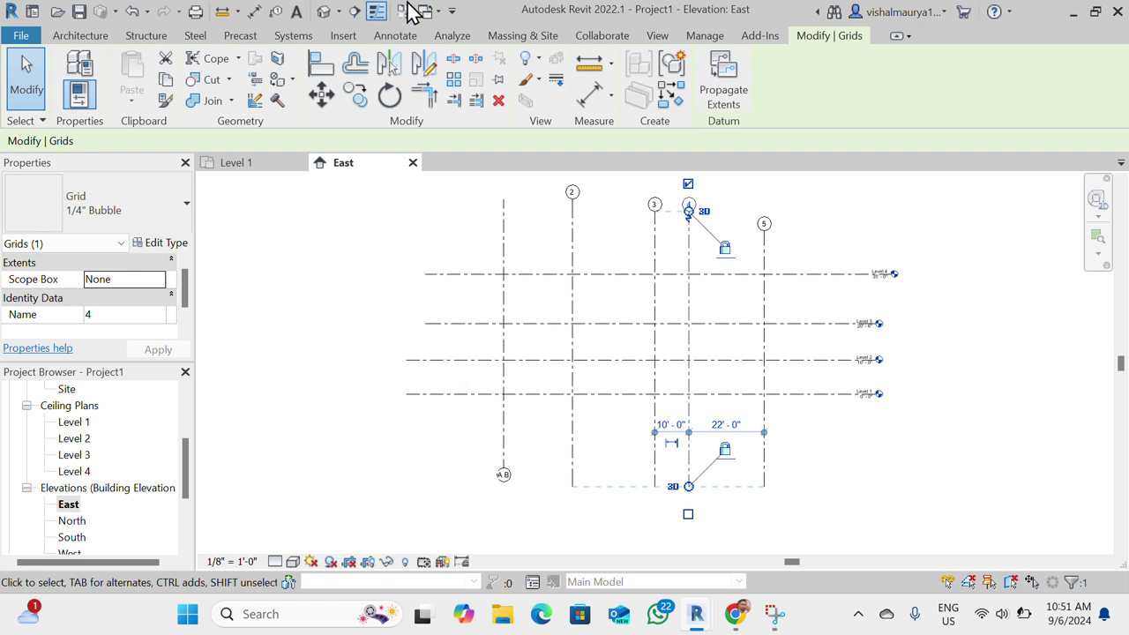
scroll(325, 275, "down", 1)
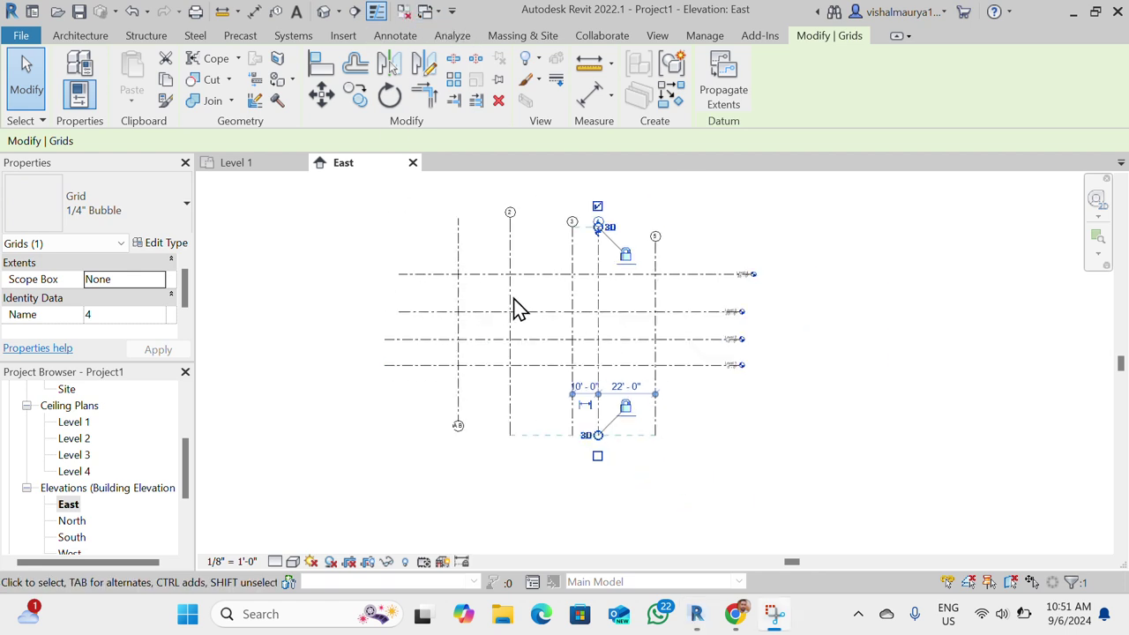
scroll(522, 317, "down", 1)
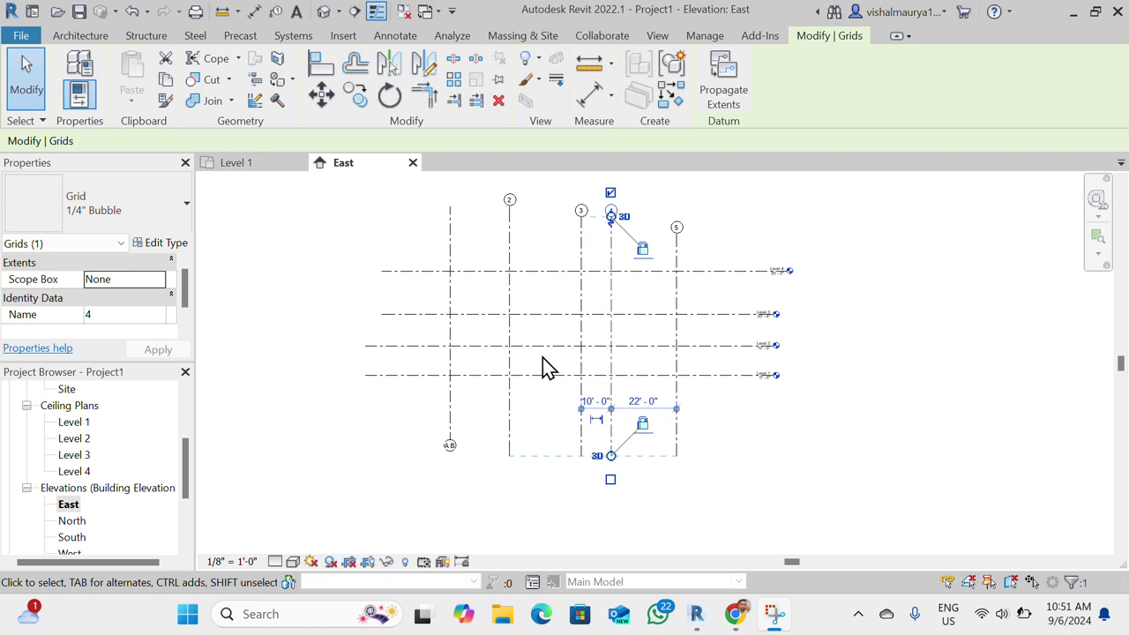
scroll(407, 315, "down", 1)
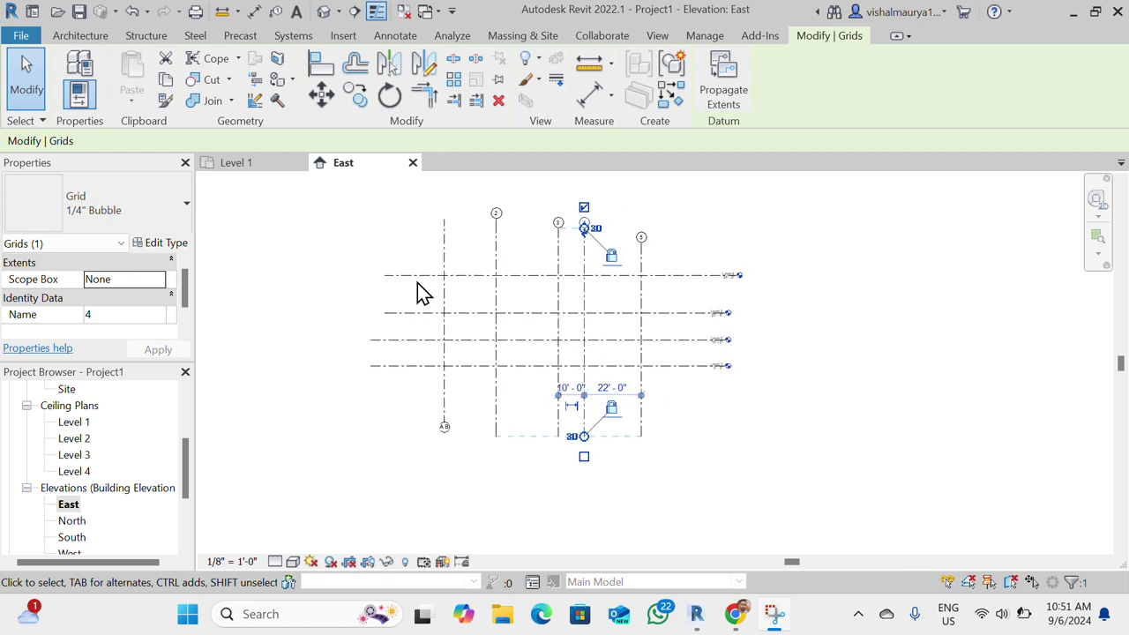
scroll(417, 283, "up", 1)
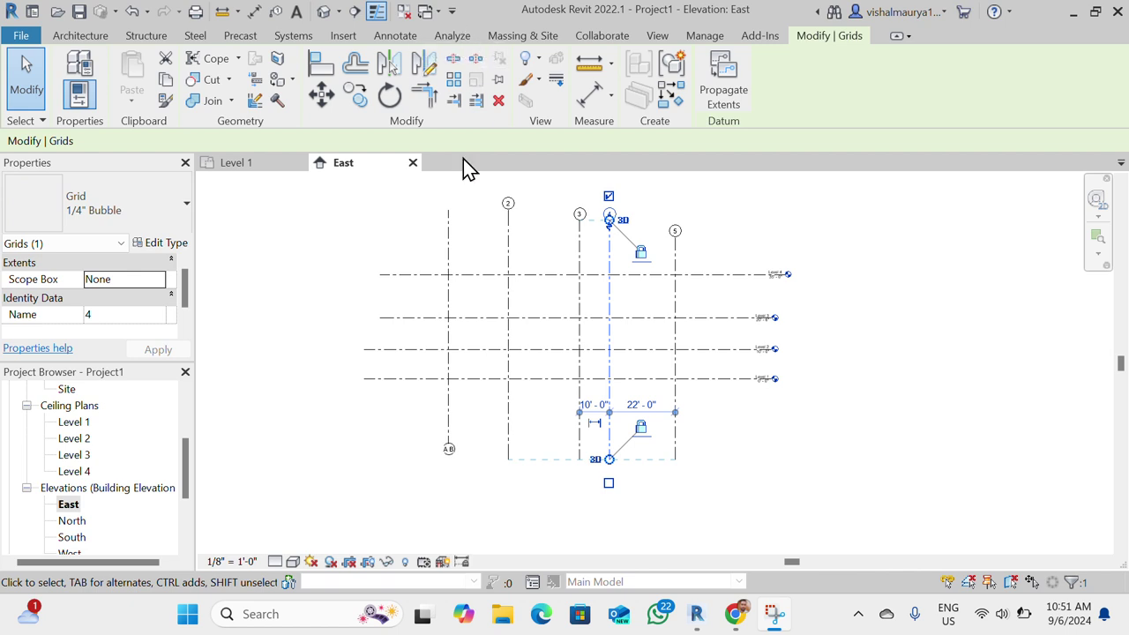
scroll(395, 254, "down", 1)
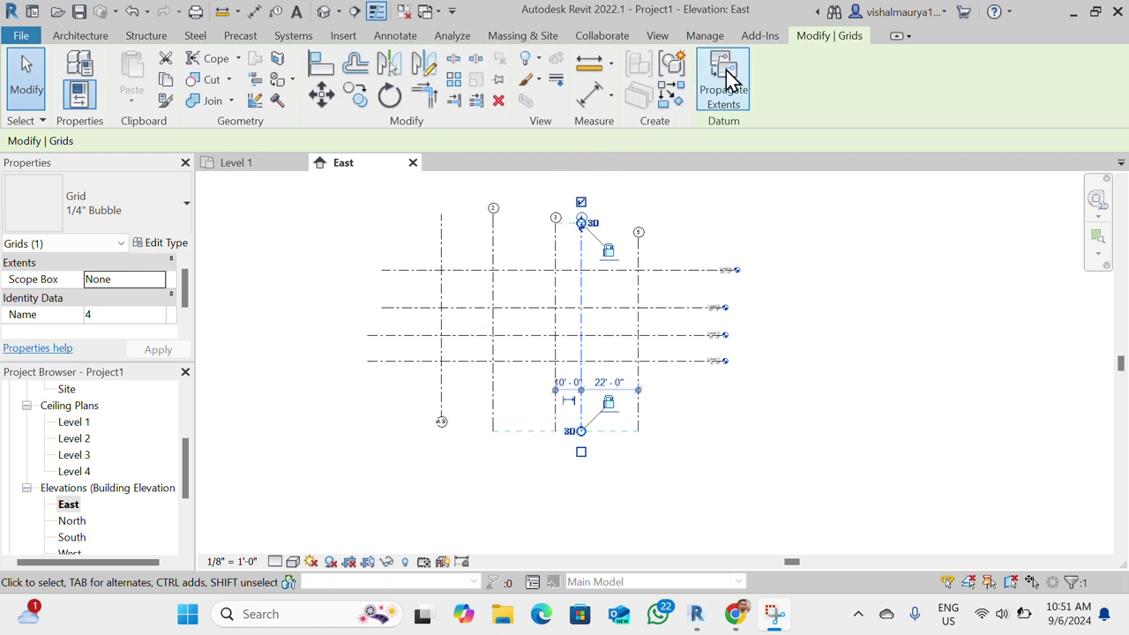
scroll(492, 235, "up", 1)
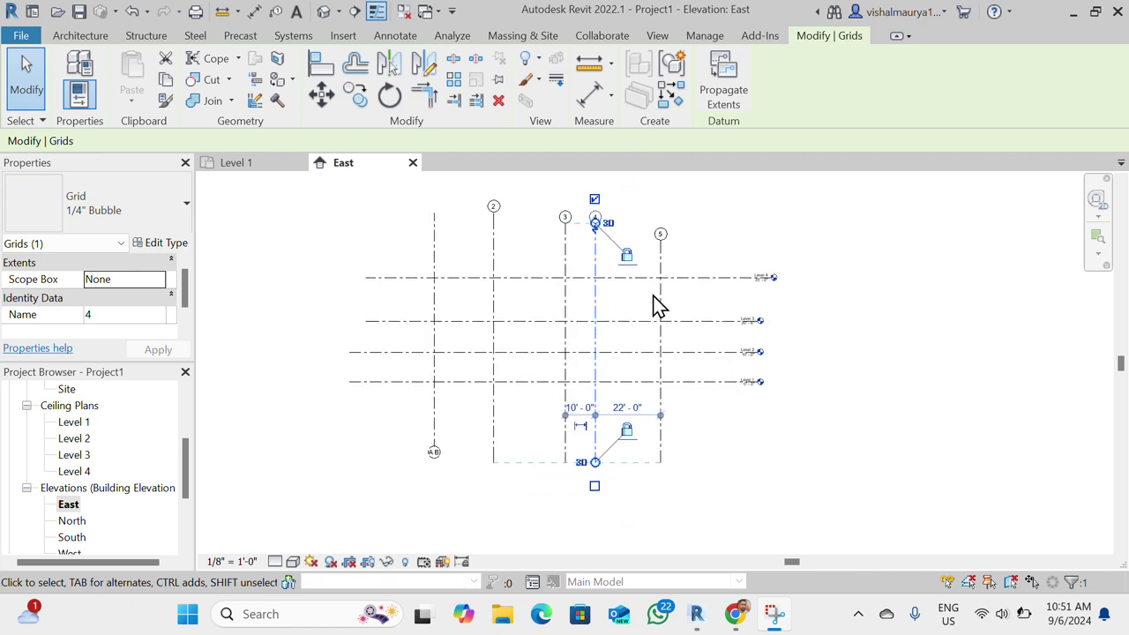
scroll(520, 340, "up", 1)
scroll(127, 461, "down", 2)
scroll(113, 467, "up", 1)
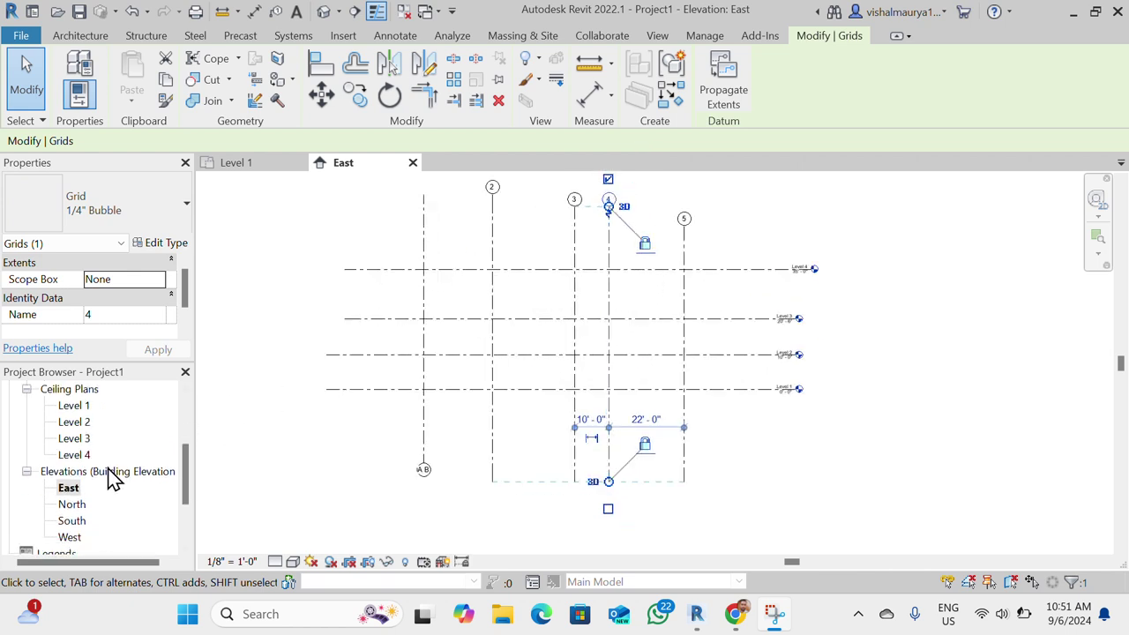
scroll(106, 472, "up", 1)
- Open the Level 2 ceiling plan, then the North elevation, then return to East
double_click(84, 441)
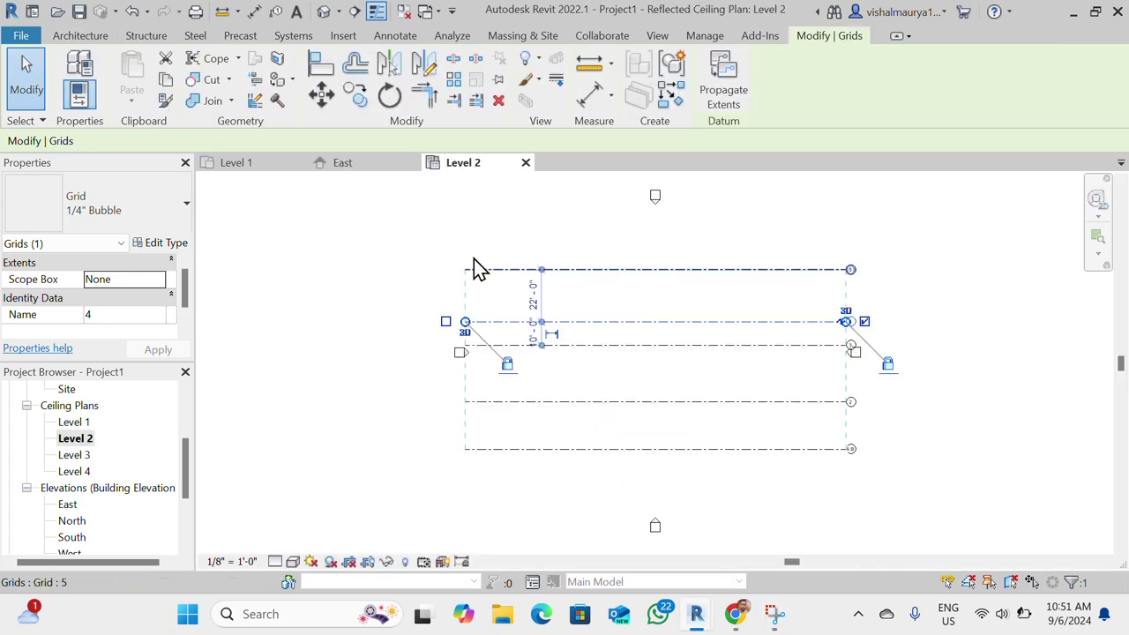
scroll(353, 408, "down", 1)
scroll(114, 469, "down", 1)
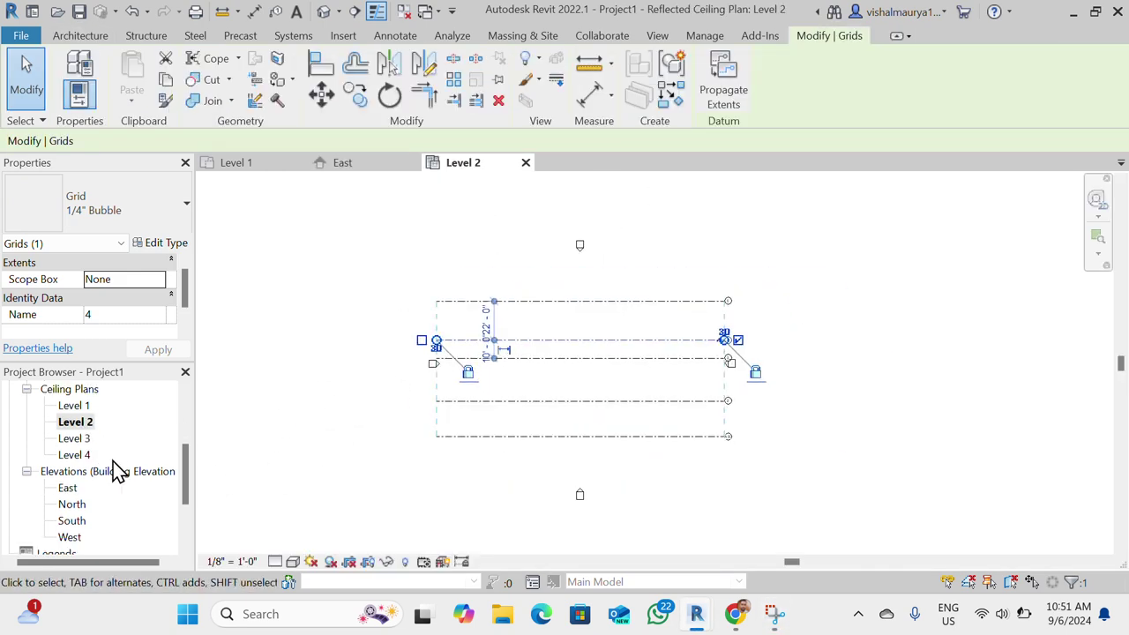
scroll(102, 489, "down", 1)
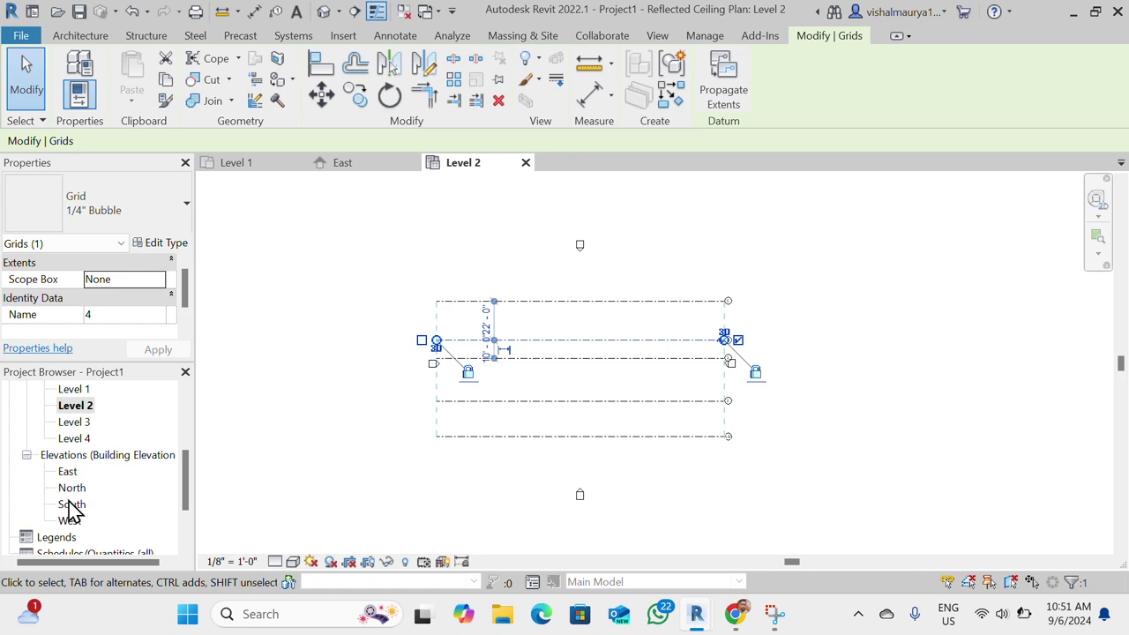
double_click(72, 488)
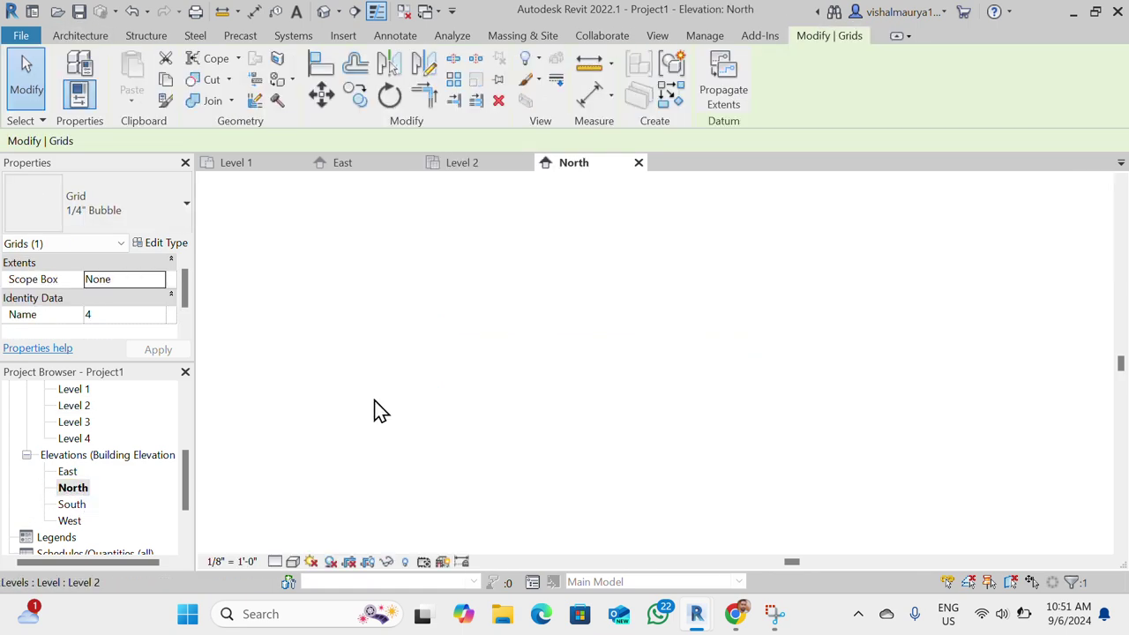
double_click(67, 471)
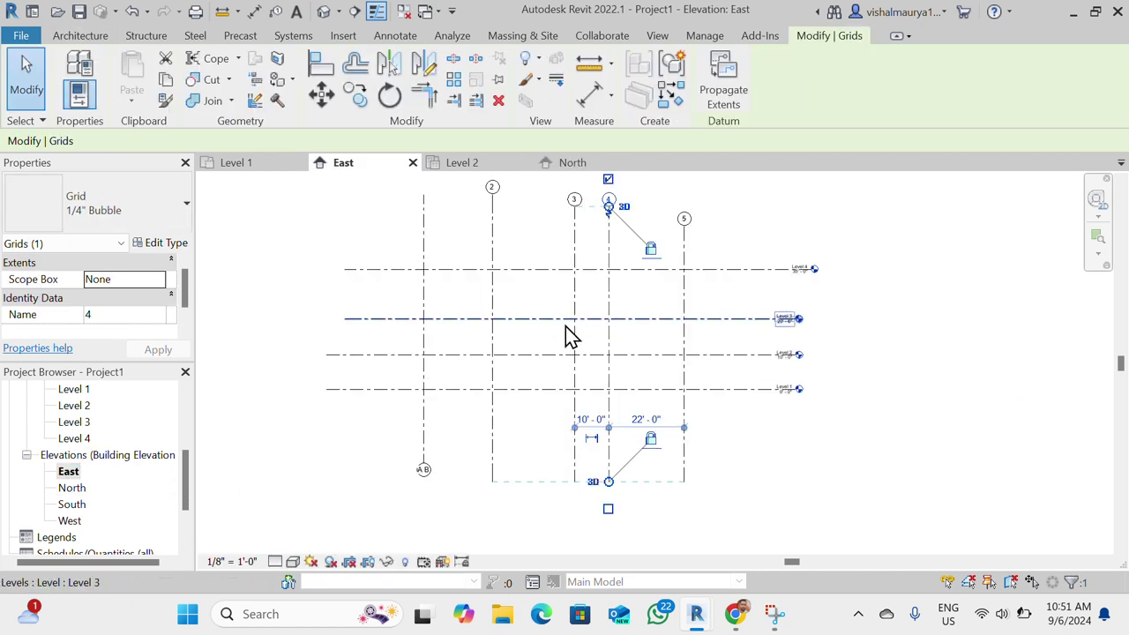